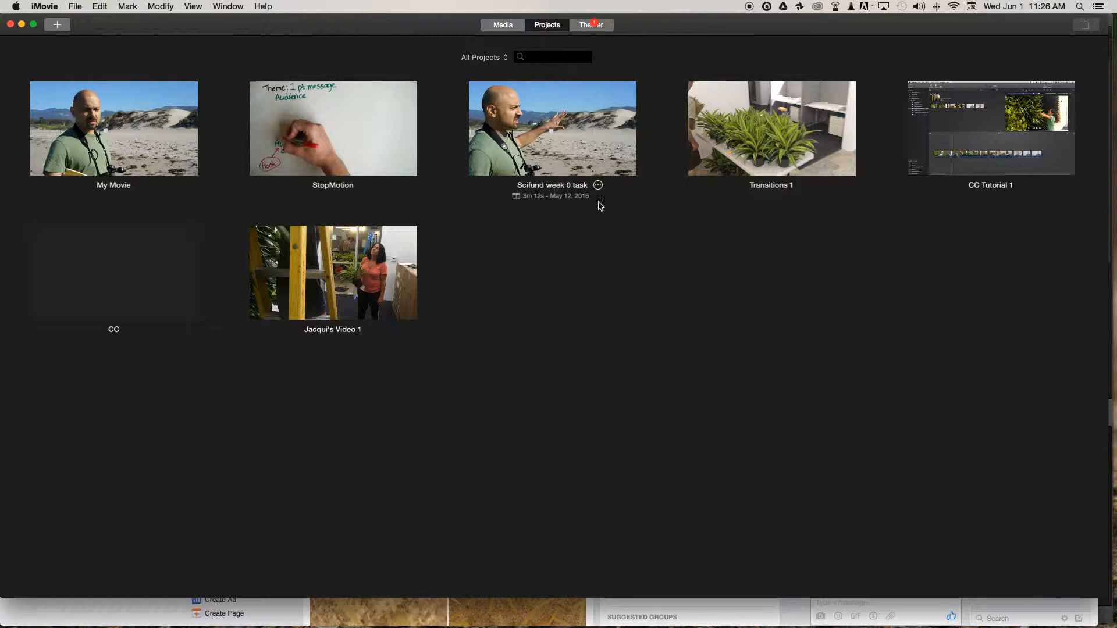
Open the Scifund week 0 task project, check its resolution in the project settings, and return to the project list.
{"action": "double_click", "coordinate": [556, 153]}
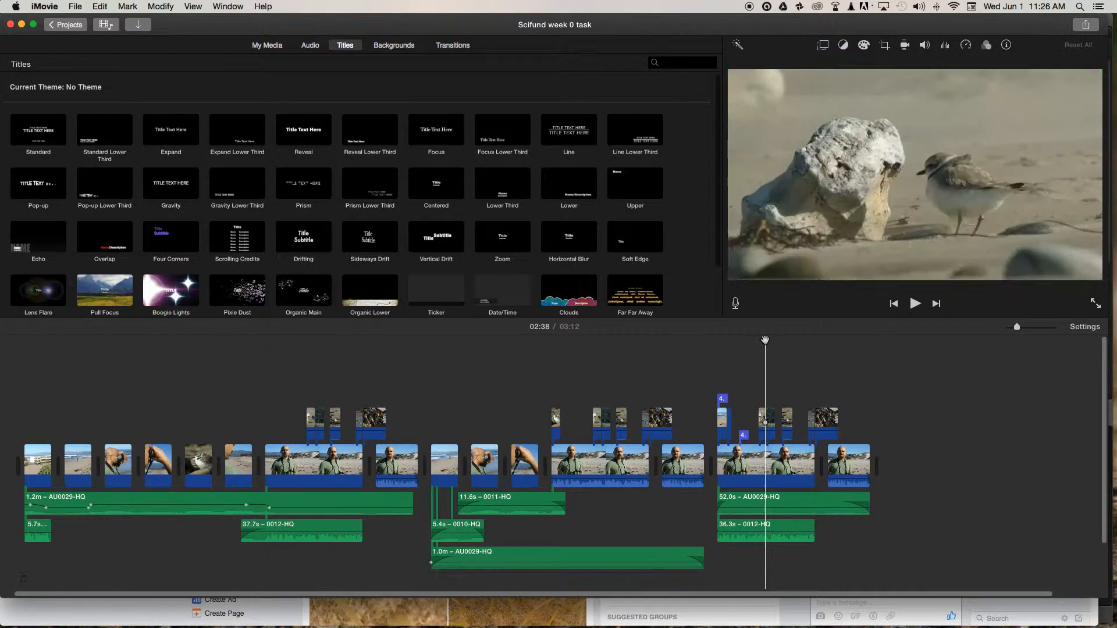
{"action": "left_click", "coordinate": [769, 337]}
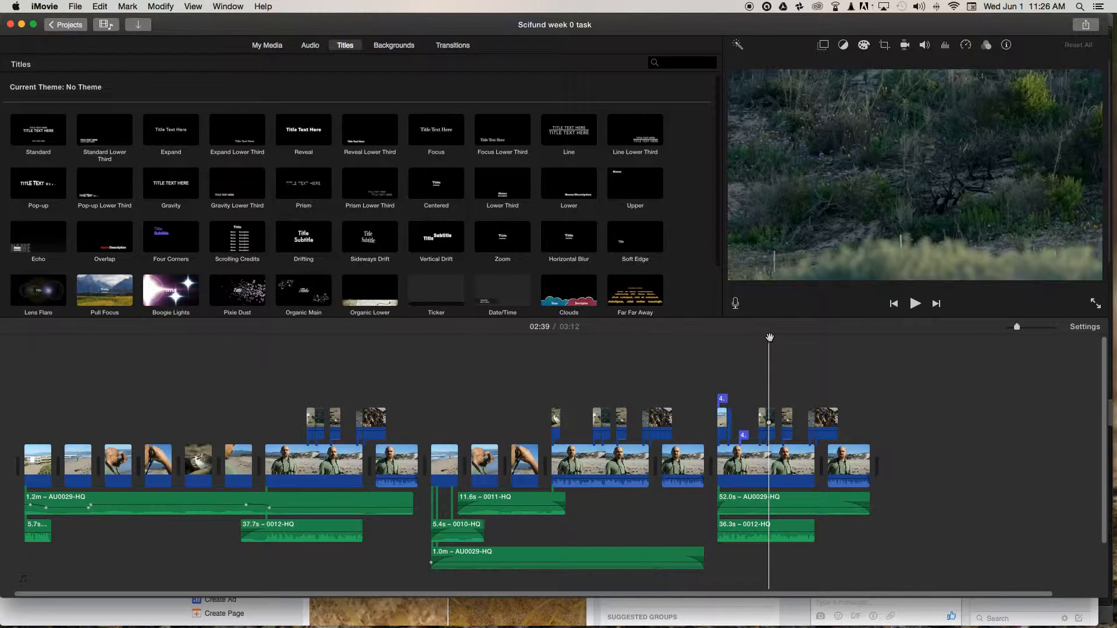
{"action": "left_click", "coordinate": [1086, 328]}
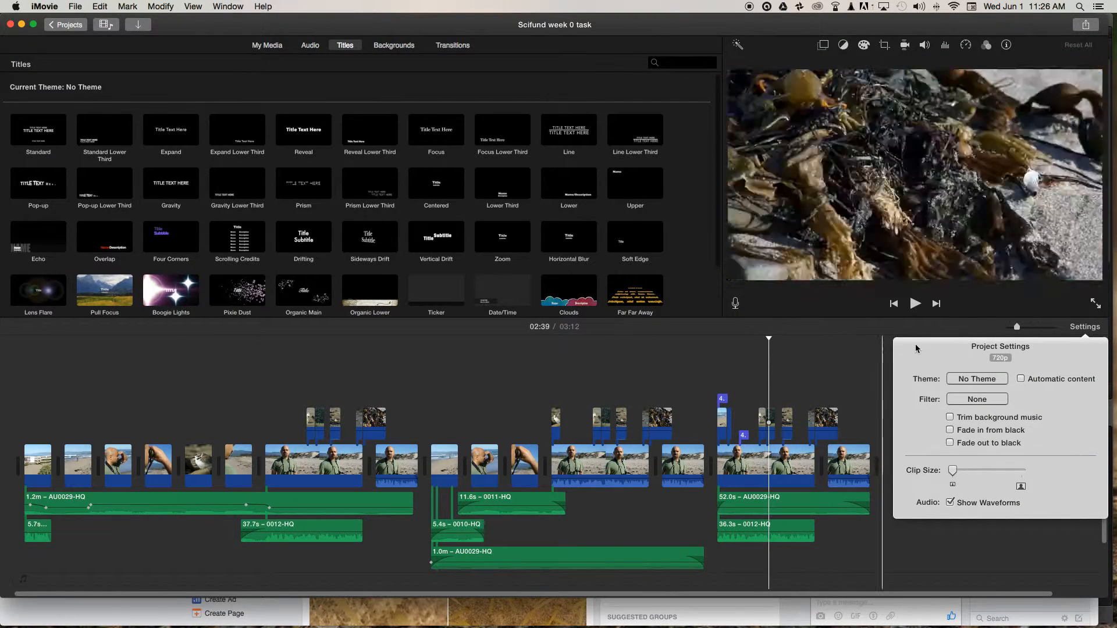
{"action": "left_click", "coordinate": [848, 359]}
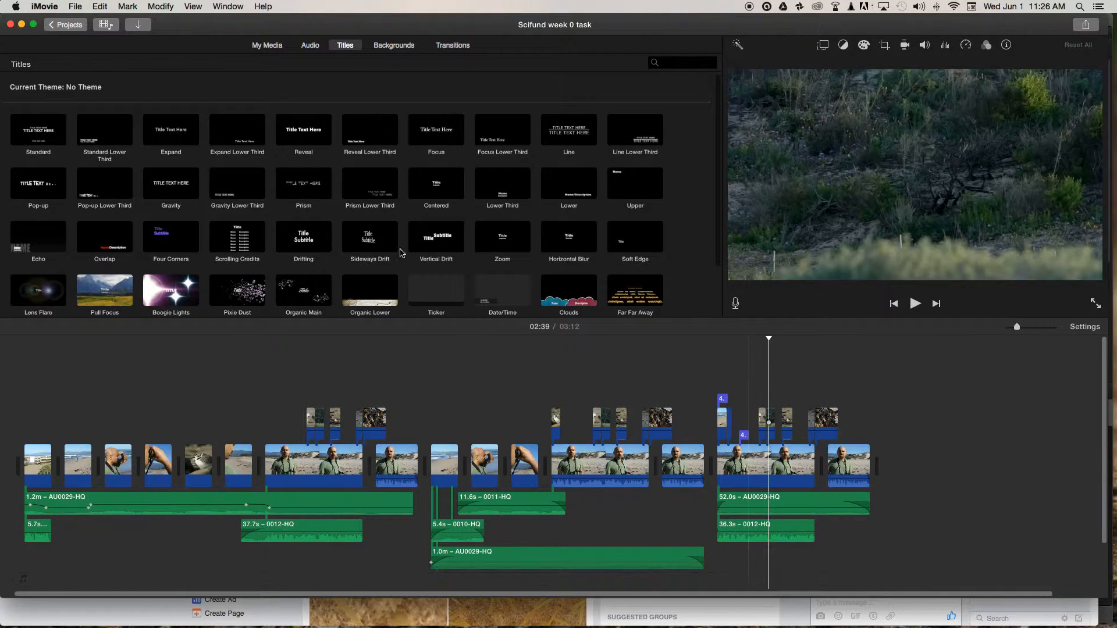
{"action": "left_click", "coordinate": [69, 25]}
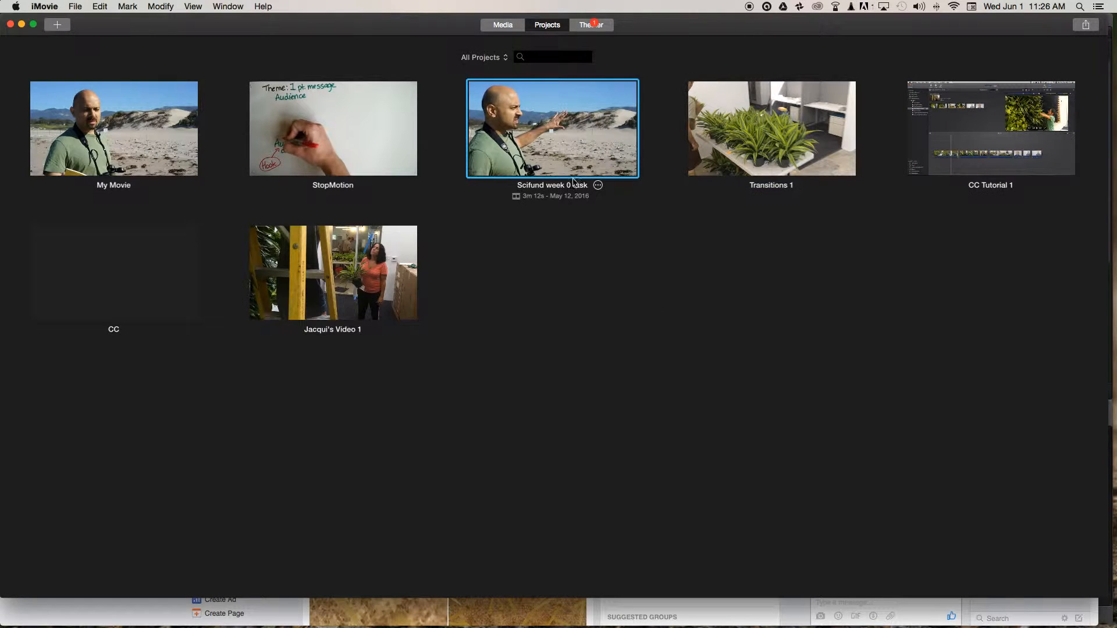
{"action": "left_click", "coordinate": [575, 281]}
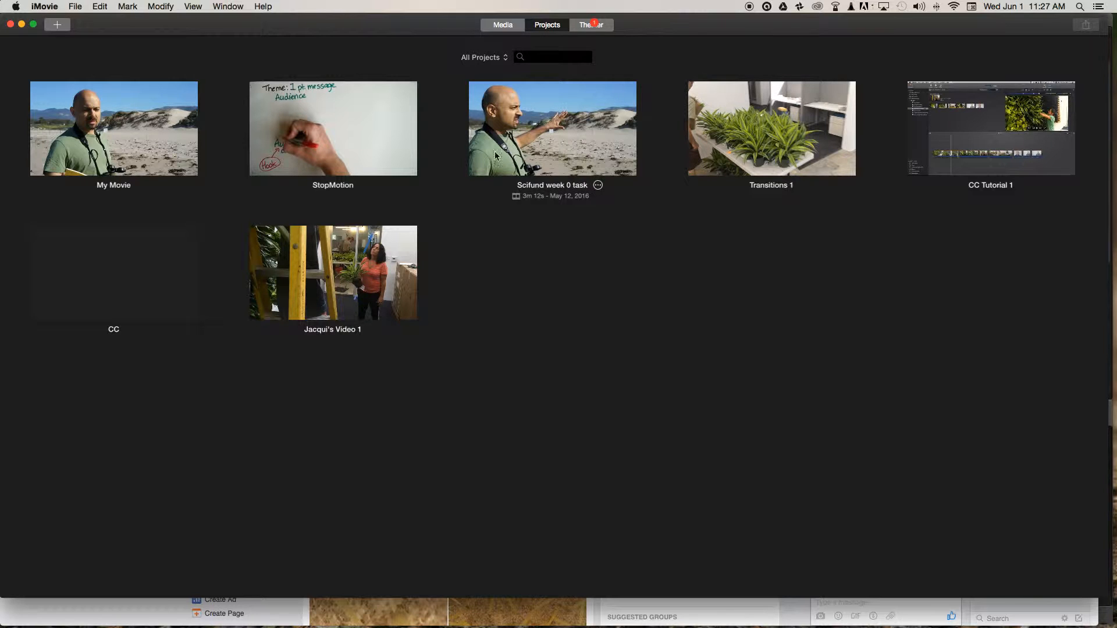
Create a new movie with No Theme and name it "Master Project - Plovers".
{"action": "left_click", "coordinate": [57, 26]}
{"action": "left_click", "coordinate": [27, 59]}
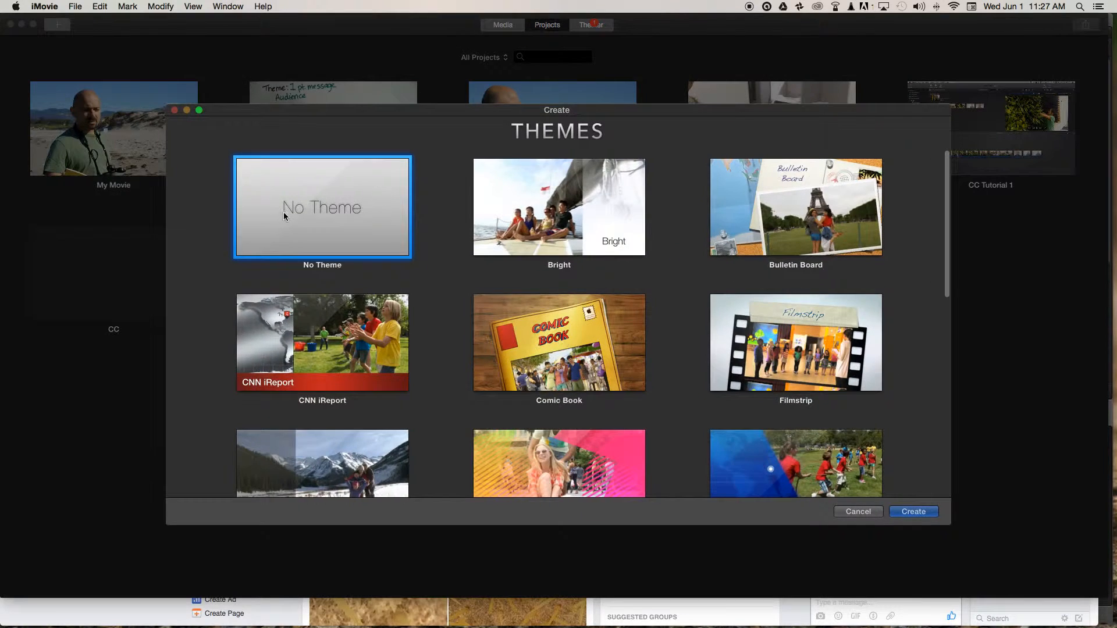
{"action": "double_click", "coordinate": [283, 213]}
{"action": "type", "text": "Master Project - Plove"}
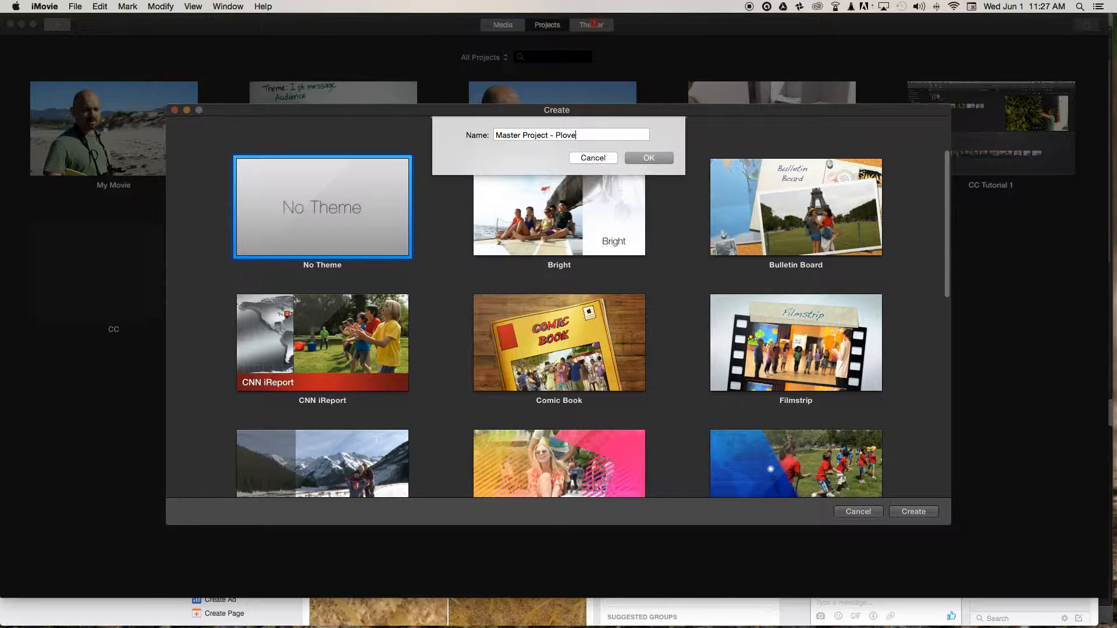
{"action": "type", "text": "rs"}
{"action": "key", "text": "Return"}
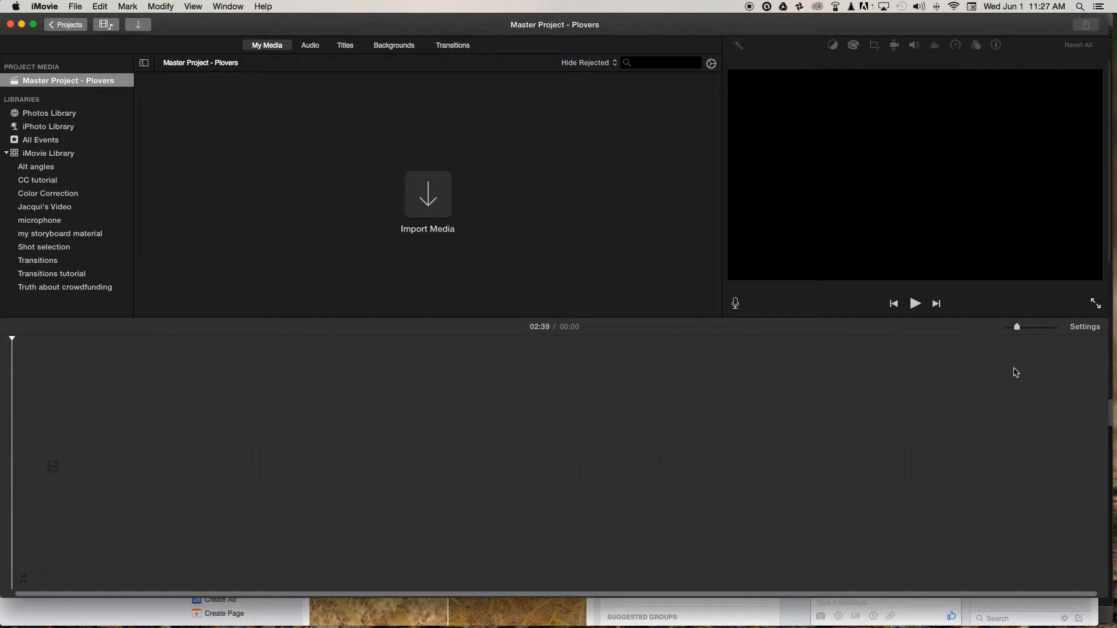
Switch to Finder and import all six ploverexample.mov files from the ExampleClips folder into the project's media.
{"action": "key", "text": "super+Tab"}
{"action": "key", "text": "super+Tab"}
{"action": "left_click", "coordinate": [699, 66]}
{"action": "left_click", "coordinate": [754, 79]}
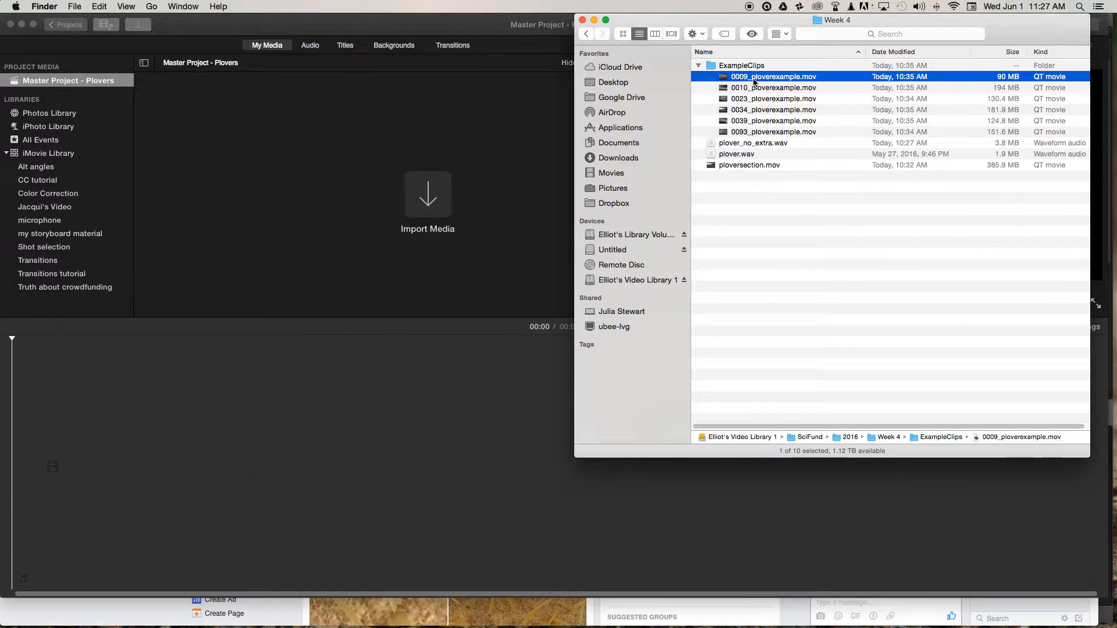
{"action": "left_click", "coordinate": [763, 131], "text": "shift"}
{"action": "left_click_drag", "start_coordinate": [767, 79], "coordinate": [319, 115]}
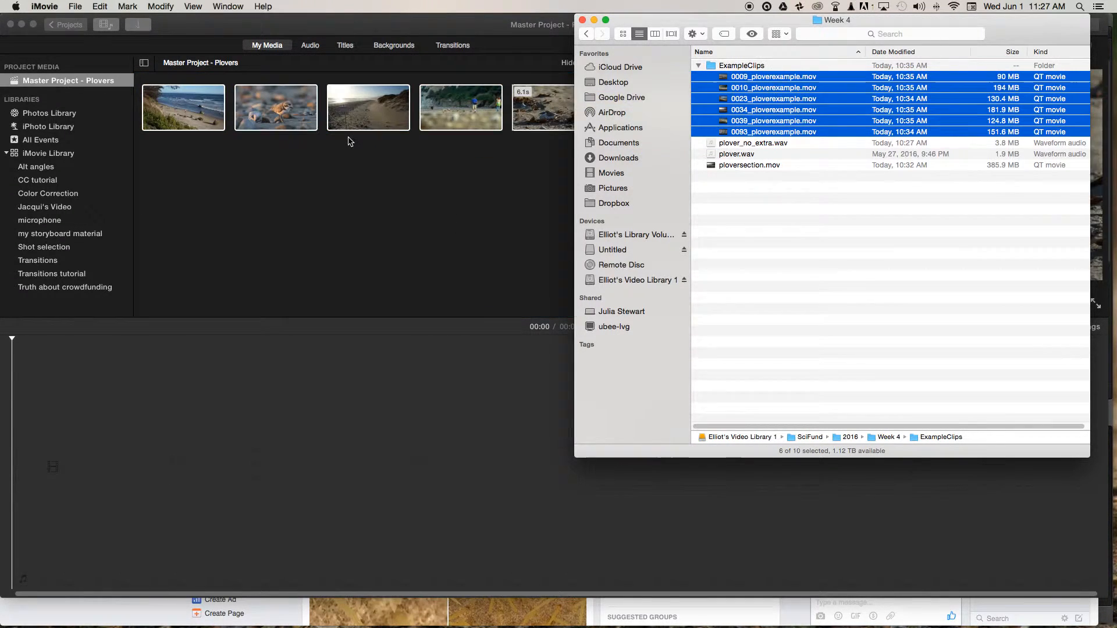
{"action": "left_click", "coordinate": [349, 141]}
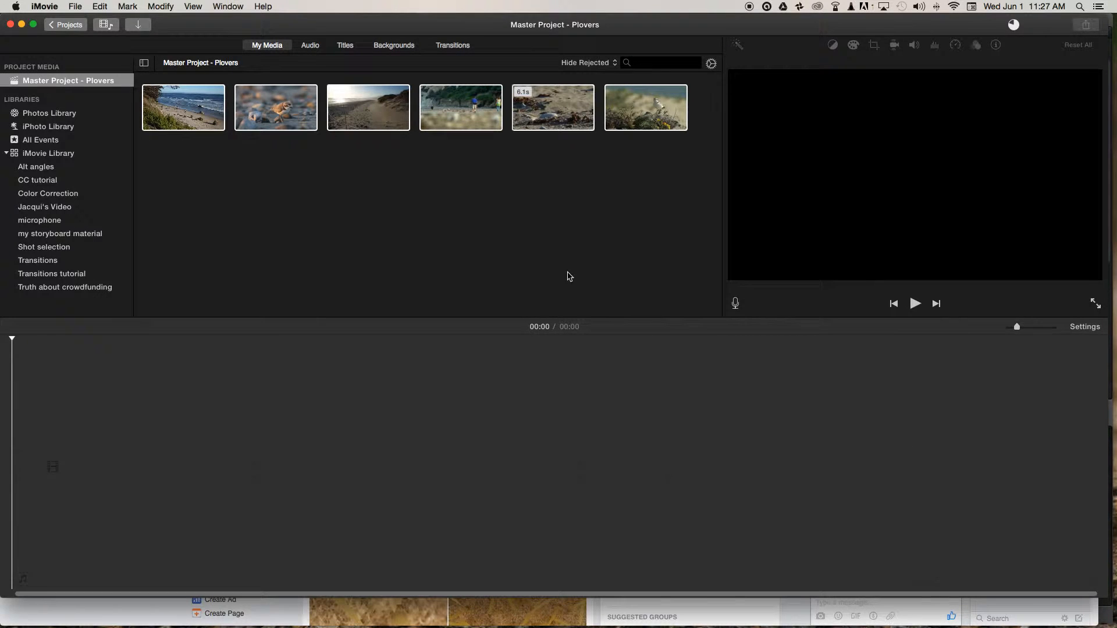
{"action": "left_click", "coordinate": [215, 205]}
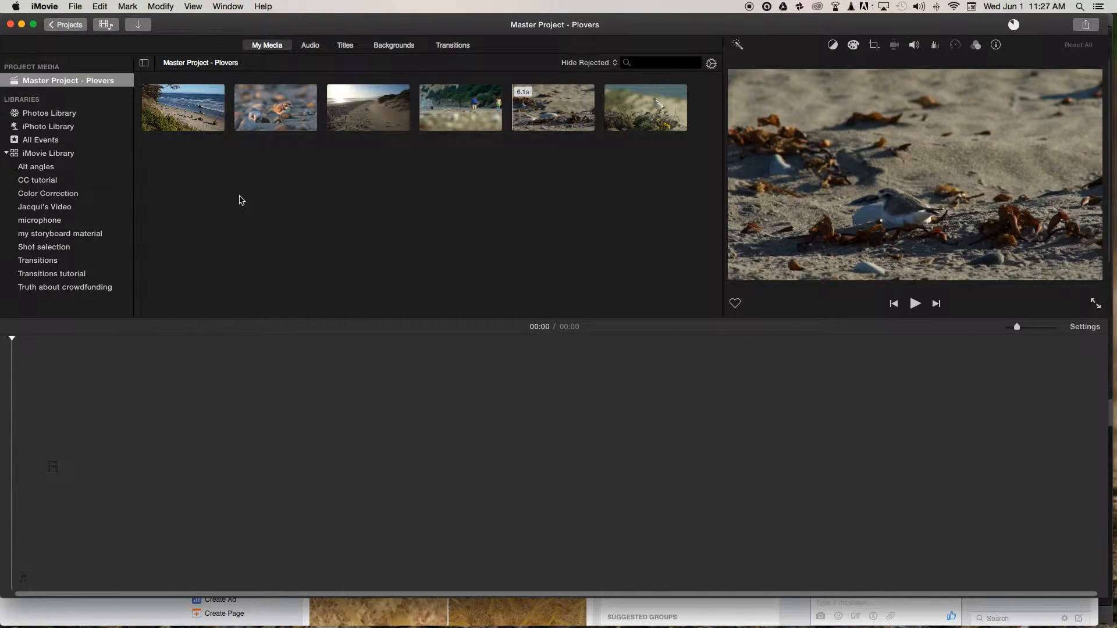
In Finder, check the frame dimensions in the file info of 0023_ploverexample.mov, and close the info and folder windows.
{"action": "key", "text": "super+Tab"}
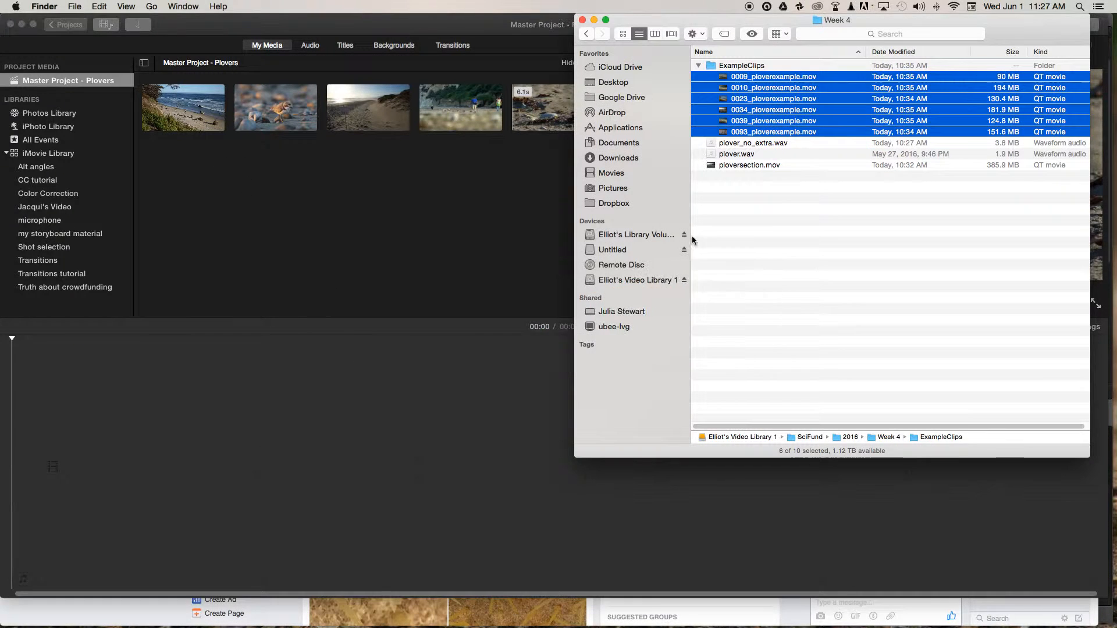
{"action": "left_click", "coordinate": [751, 235]}
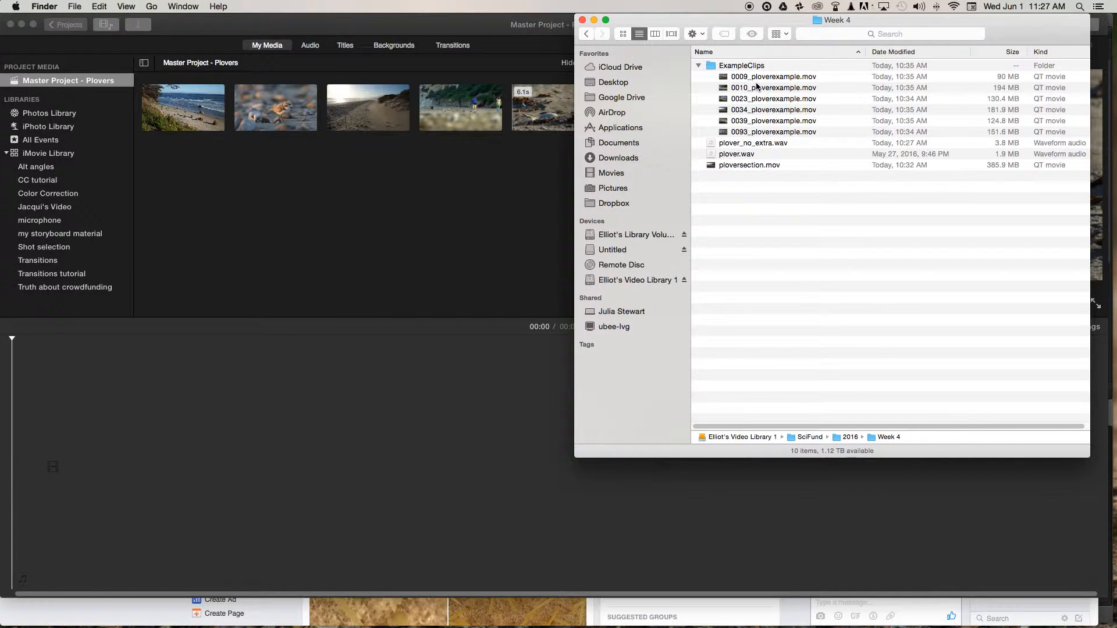
{"action": "left_click", "coordinate": [773, 102]}
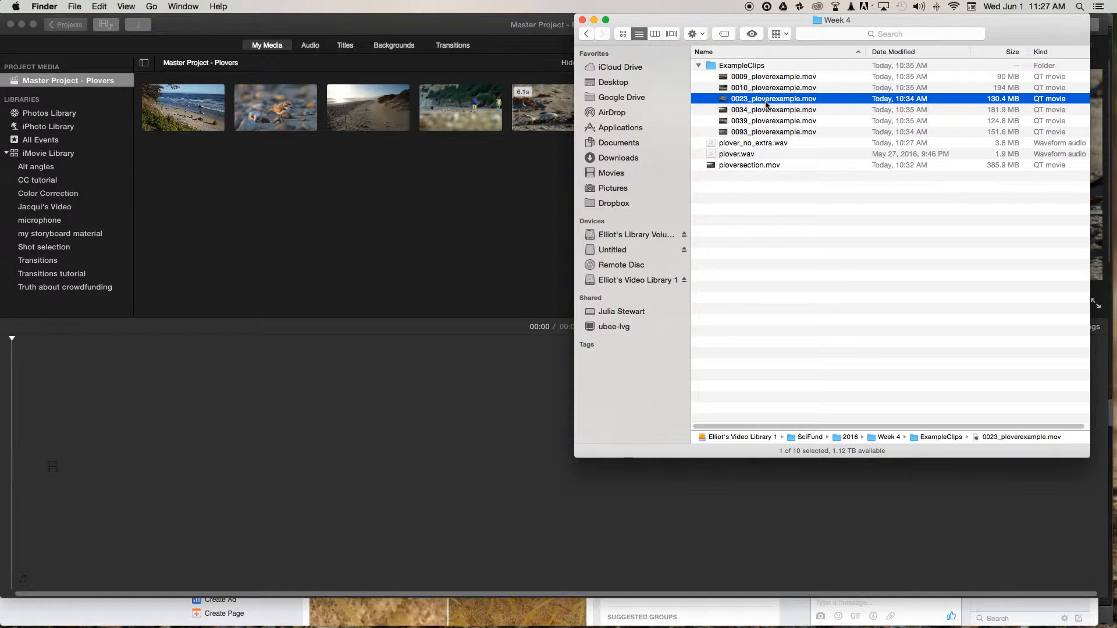
{"action": "key", "text": "super+i"}
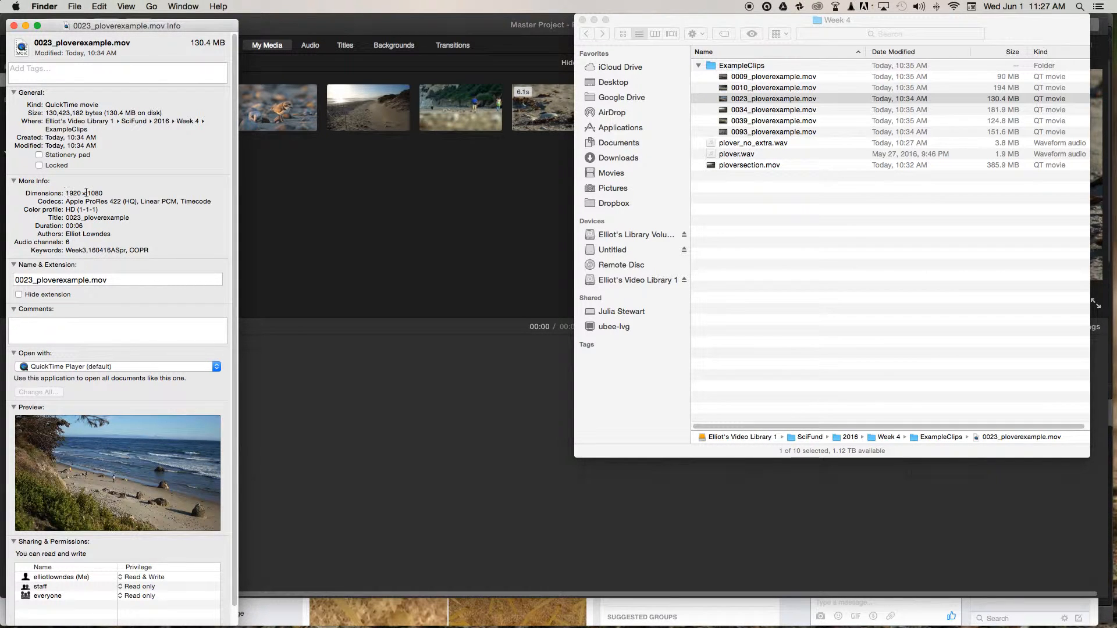
{"action": "left_click_drag", "start_coordinate": [103, 194], "coordinate": [66, 193]}
{"action": "left_click_drag", "start_coordinate": [118, 26], "coordinate": [155, 20]}
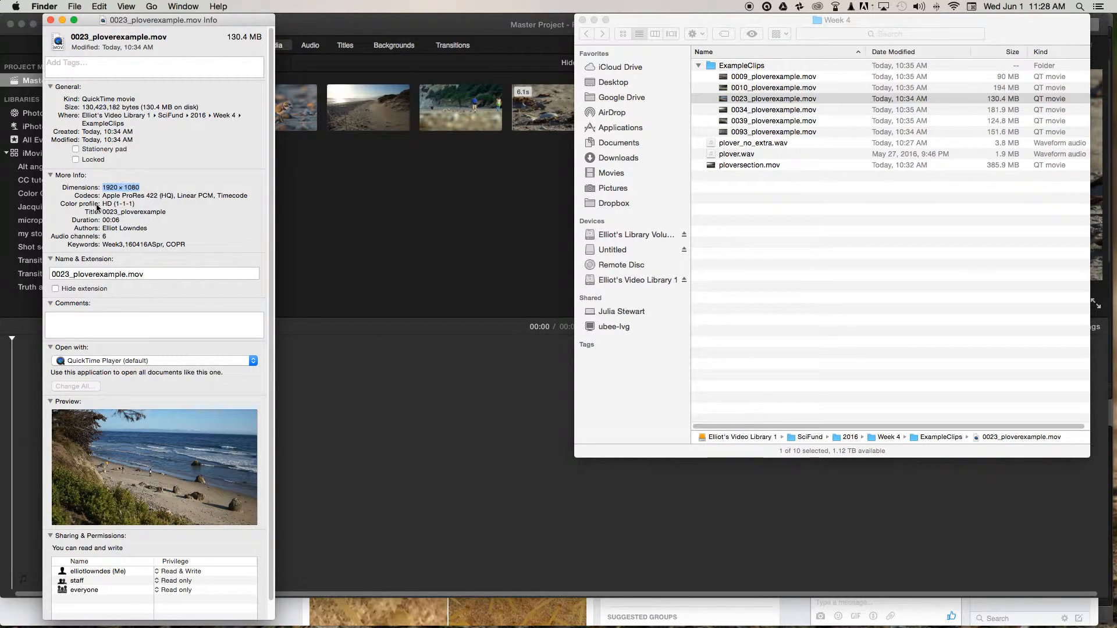
{"action": "left_click", "coordinate": [51, 22]}
{"action": "left_click", "coordinate": [770, 212]}
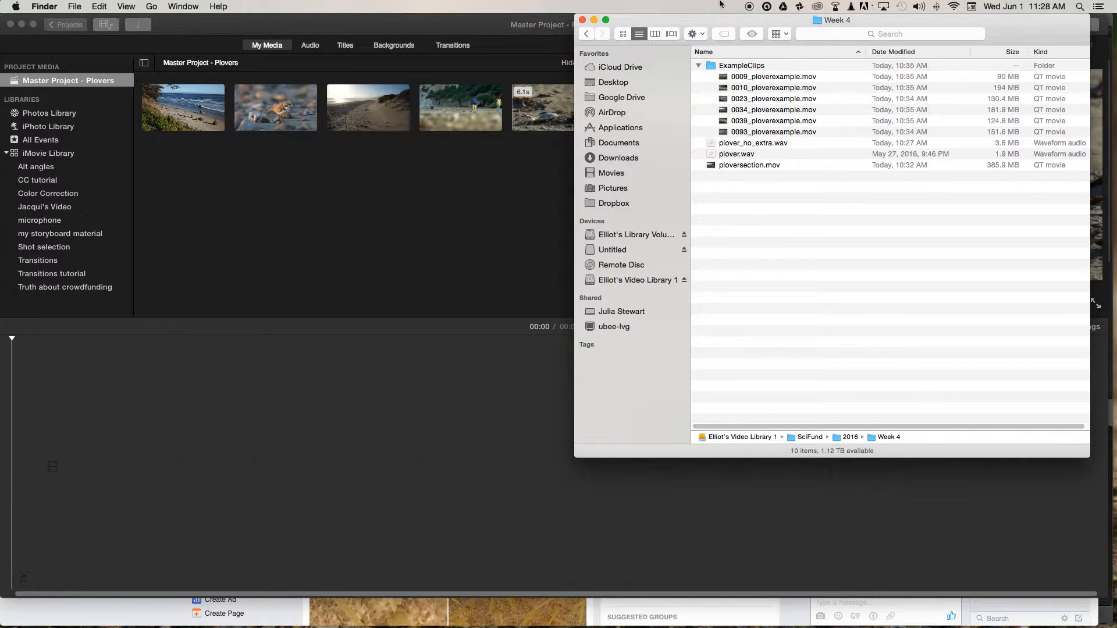
{"action": "left_click", "coordinate": [583, 21]}
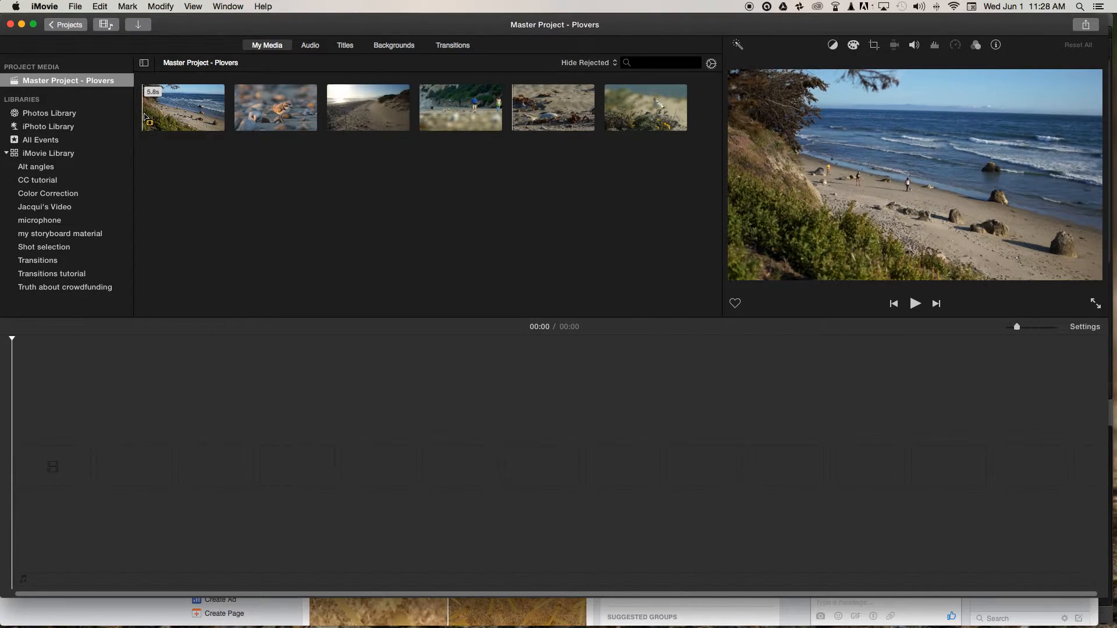
Add the whole beach shoreline clip to the start of the timeline and check the resolution in the project settings.
{"action": "left_click", "coordinate": [185, 114]}
{"action": "left_click_drag", "start_coordinate": [185, 114], "coordinate": [38, 469]}
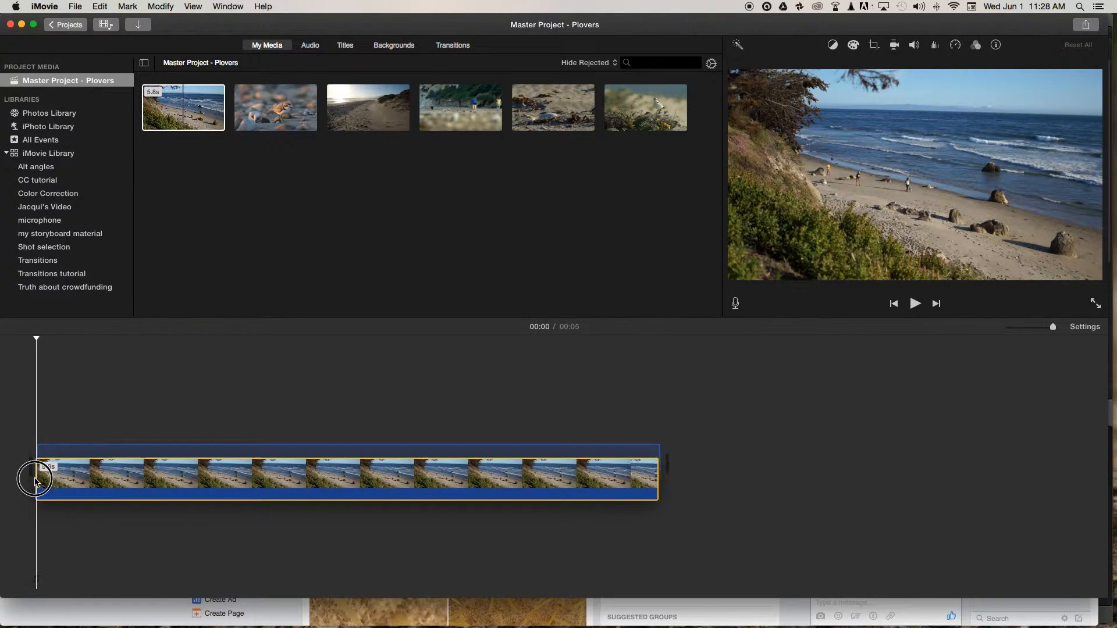
{"action": "left_click", "coordinate": [1085, 327]}
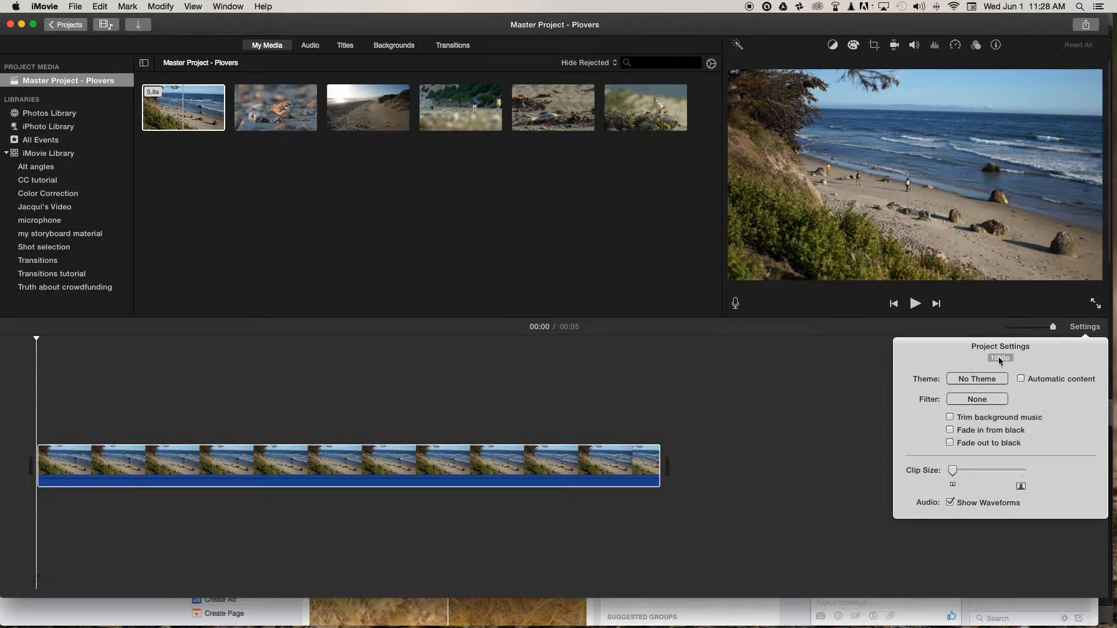
{"action": "left_click", "coordinate": [848, 379]}
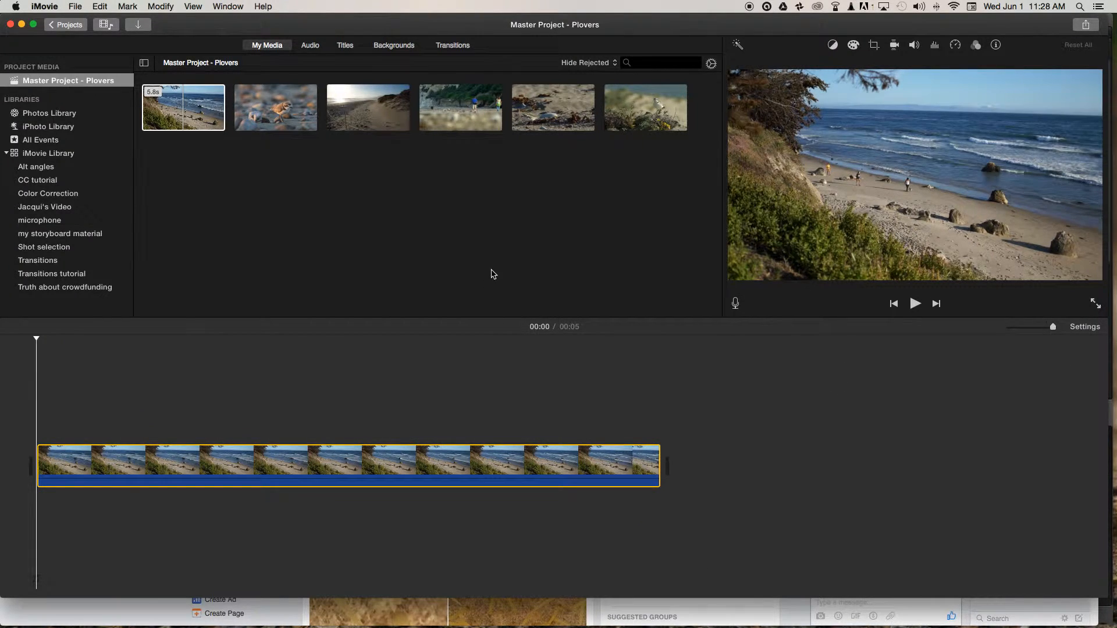
Import plover.wav from the Week 4 folder in Finder and place the whole recording beneath the beach clip from the timeline's start.
{"action": "key", "text": "super+Tab"}
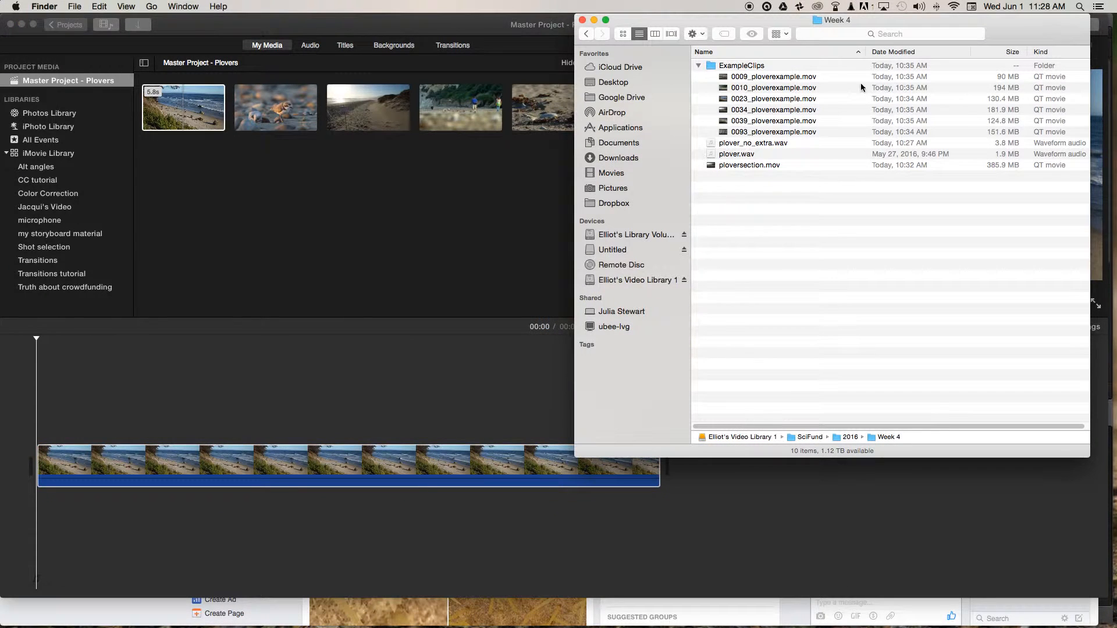
{"action": "left_click_drag", "start_coordinate": [735, 155], "coordinate": [317, 204]}
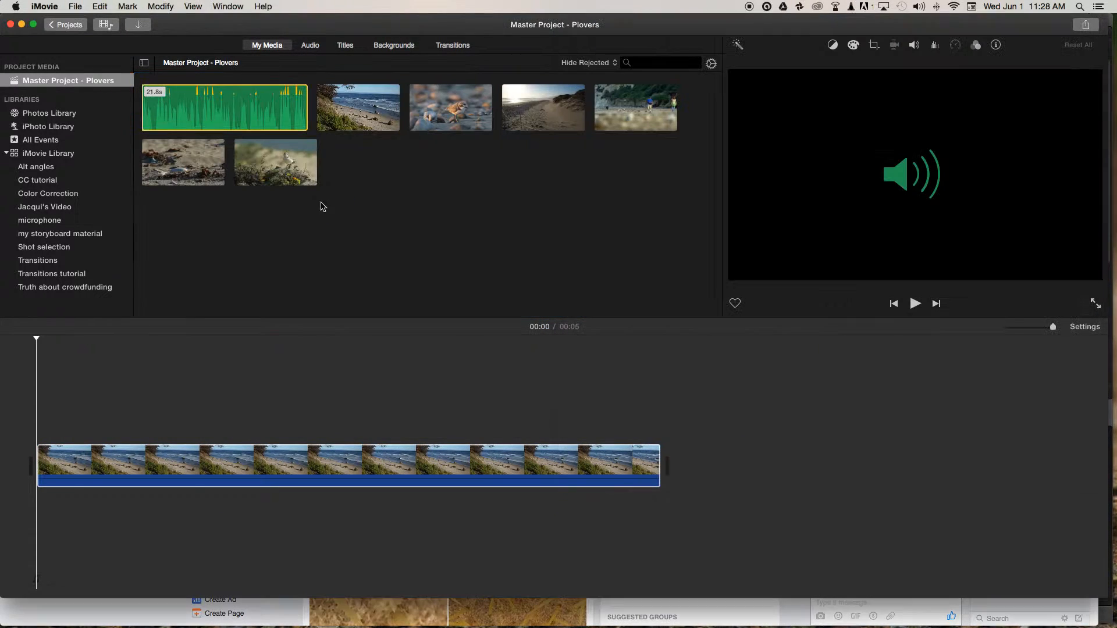
{"action": "left_click", "coordinate": [360, 228]}
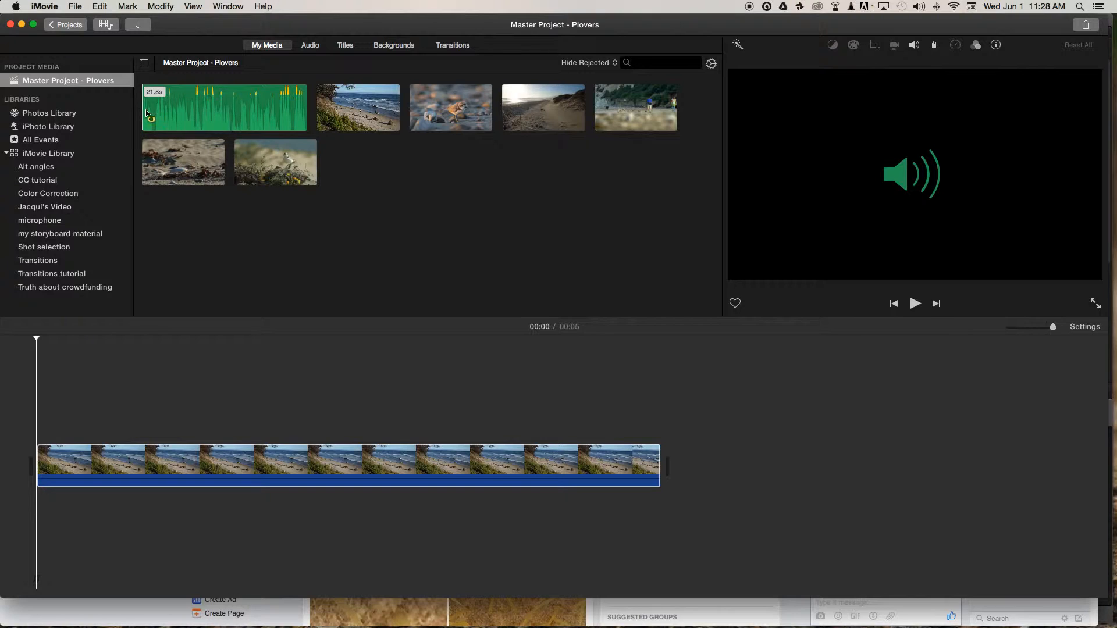
{"action": "left_click_drag", "start_coordinate": [143, 113], "coordinate": [307, 113]}
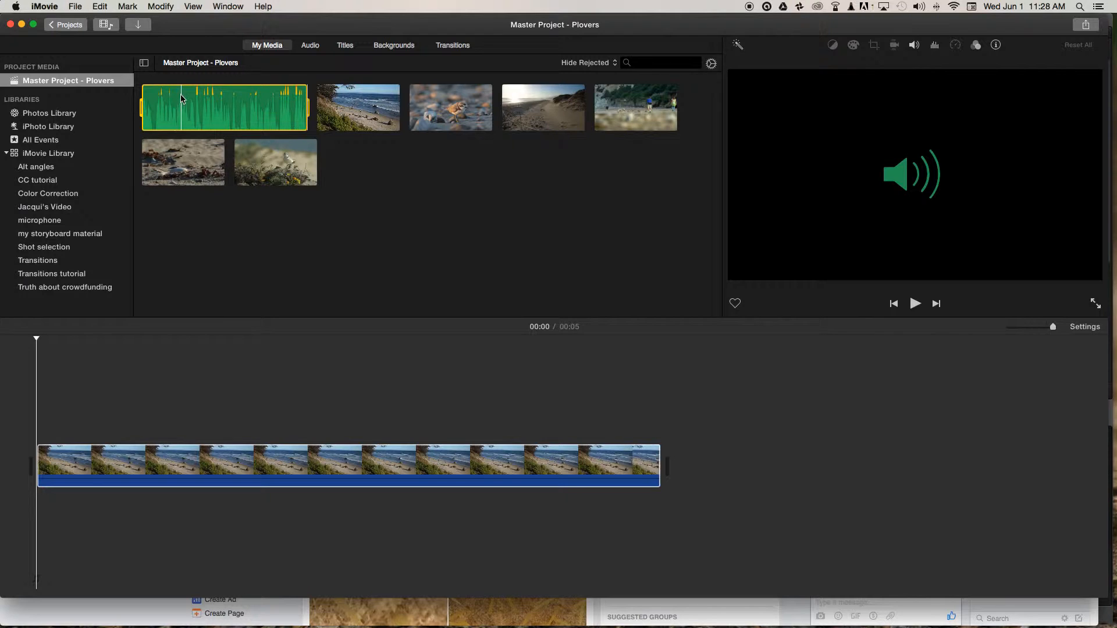
{"action": "left_click_drag", "start_coordinate": [174, 105], "coordinate": [52, 507]}
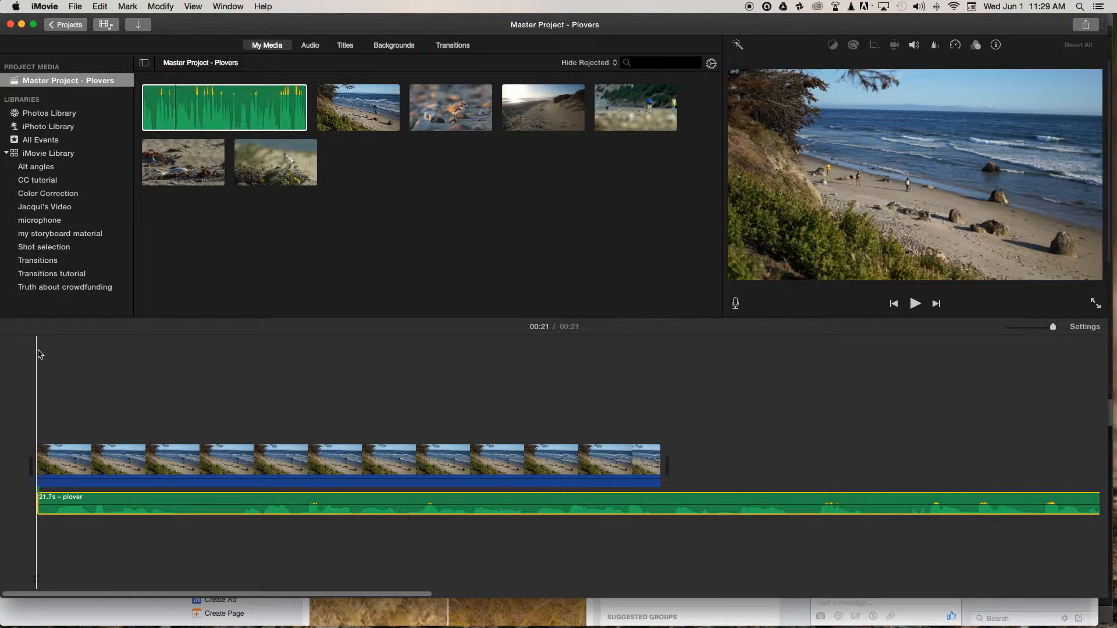
Play the narration to find the cut point and trim the end of the beach clip back to it, near 00:01.
{"action": "key", "text": "space"}
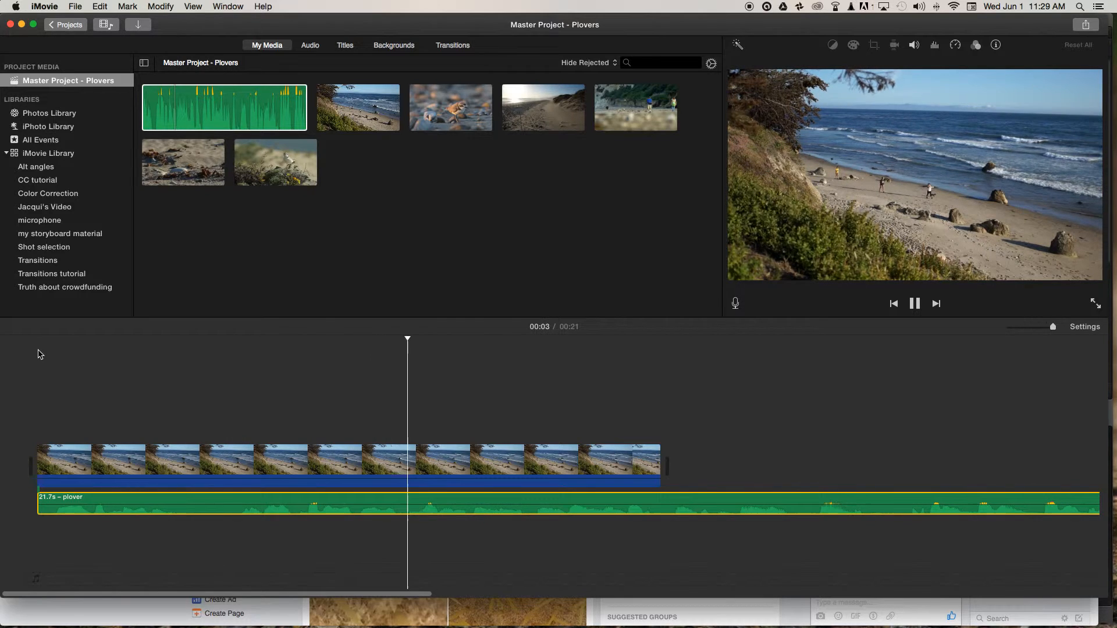
{"action": "key", "text": "space"}
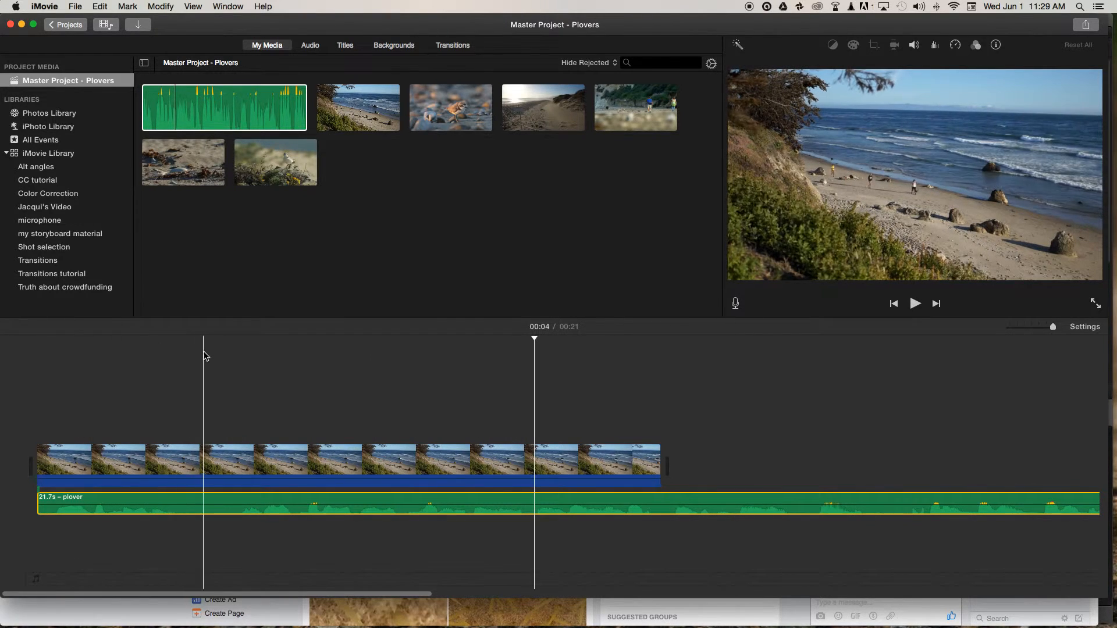
{"action": "left_click", "coordinate": [228, 353]}
{"action": "key", "text": "space"}
{"action": "key", "text": "space"}
{"action": "left_click", "coordinate": [229, 353]}
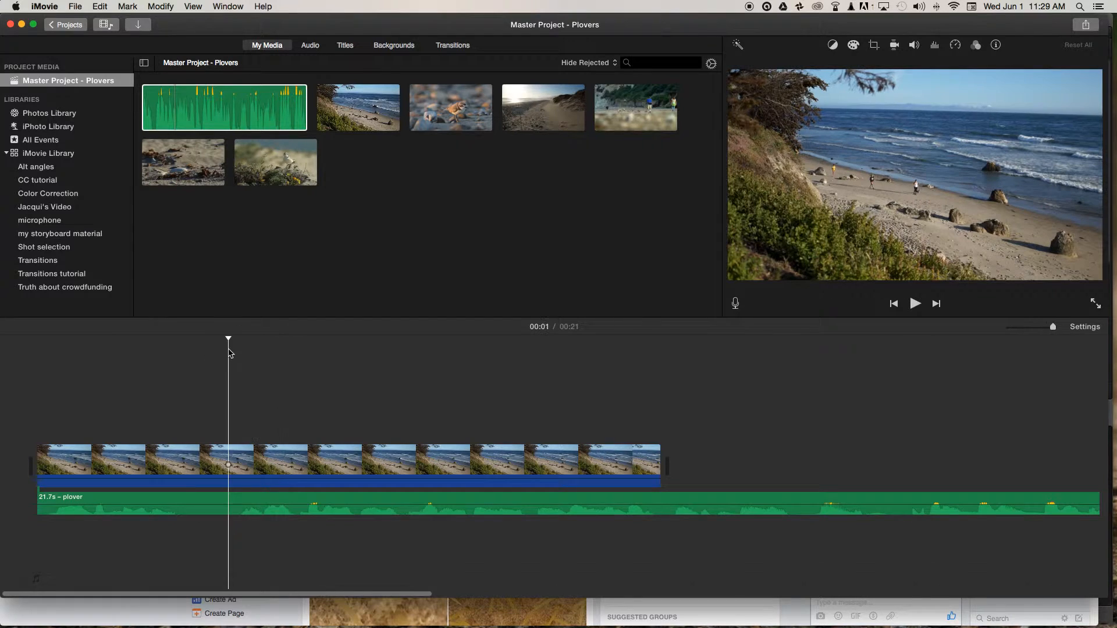
{"action": "left_click_drag", "start_coordinate": [228, 339], "coordinate": [240, 338]}
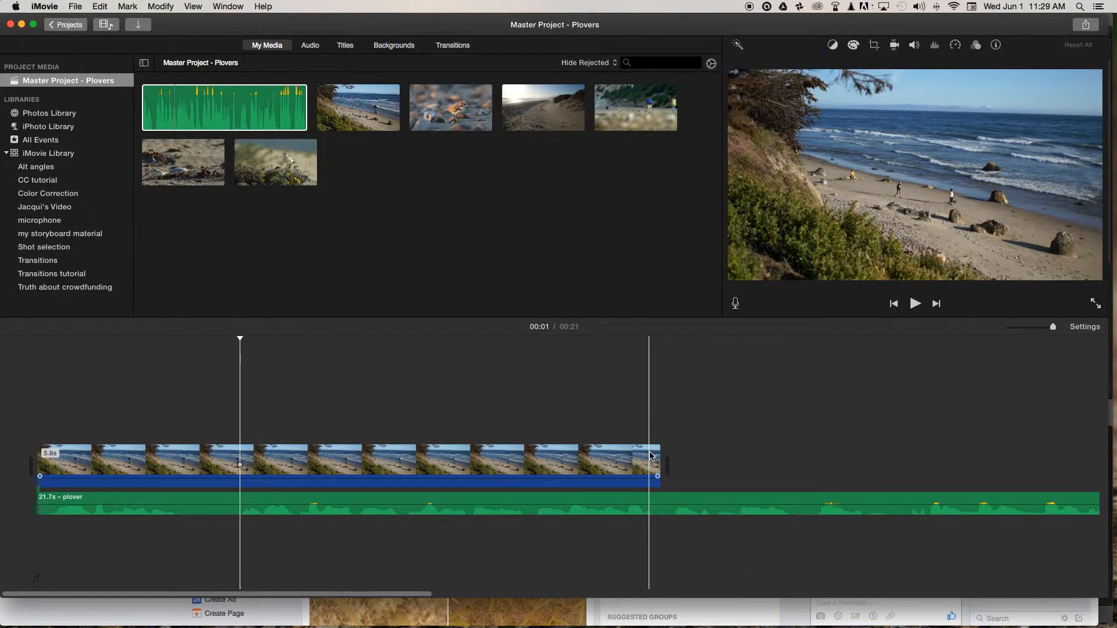
{"action": "left_click_drag", "start_coordinate": [659, 463], "coordinate": [238, 461]}
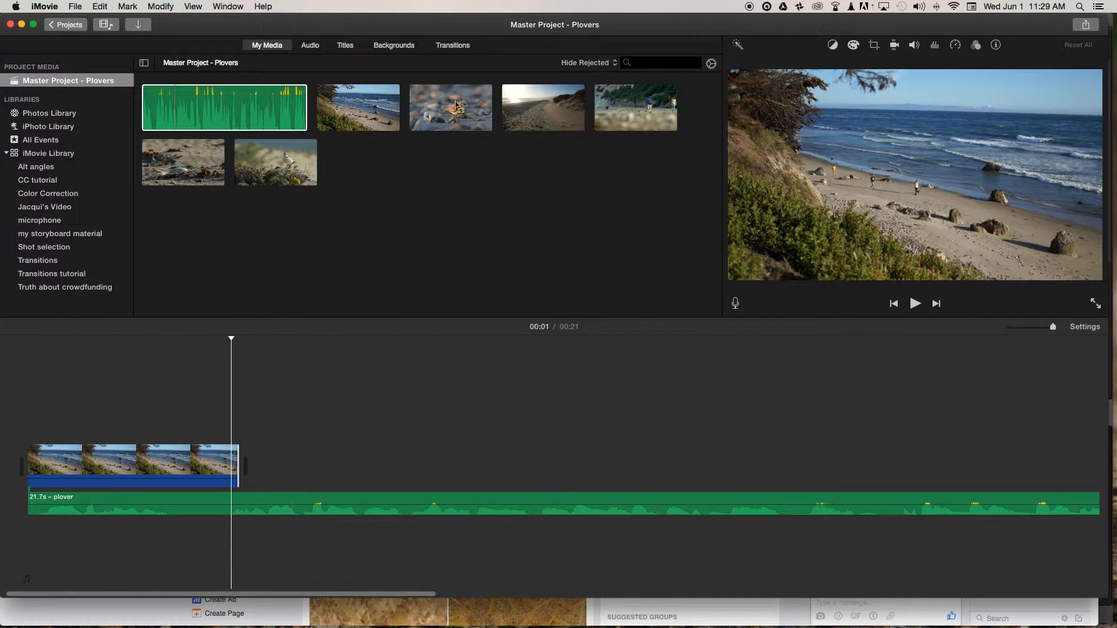
Append the clip of the plover on pebbles after the beach clip and play the sequence across the cut to about 00:05.
{"action": "left_click_drag", "start_coordinate": [412, 104], "coordinate": [271, 463]}
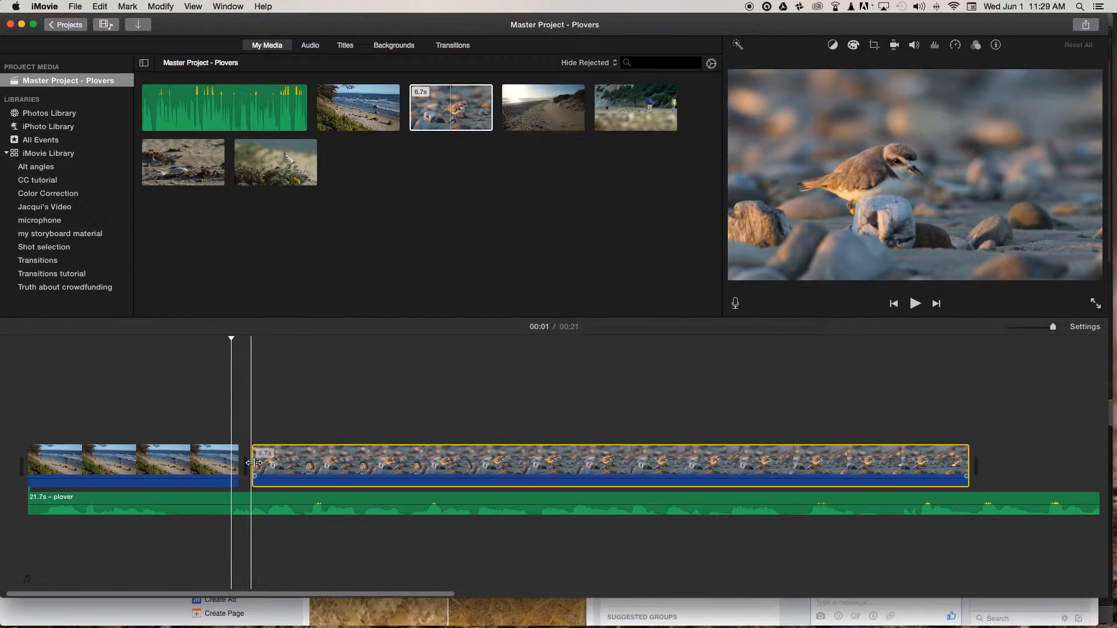
{"action": "left_click_drag", "start_coordinate": [230, 338], "coordinate": [212, 339]}
{"action": "key", "text": "space"}
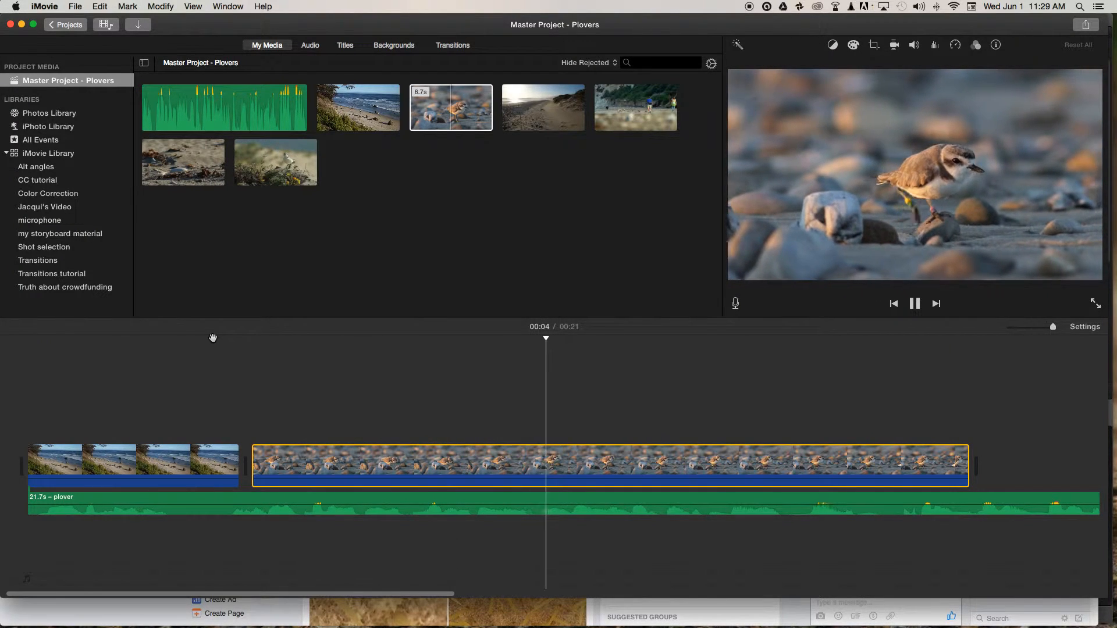
{"action": "key", "text": "space"}
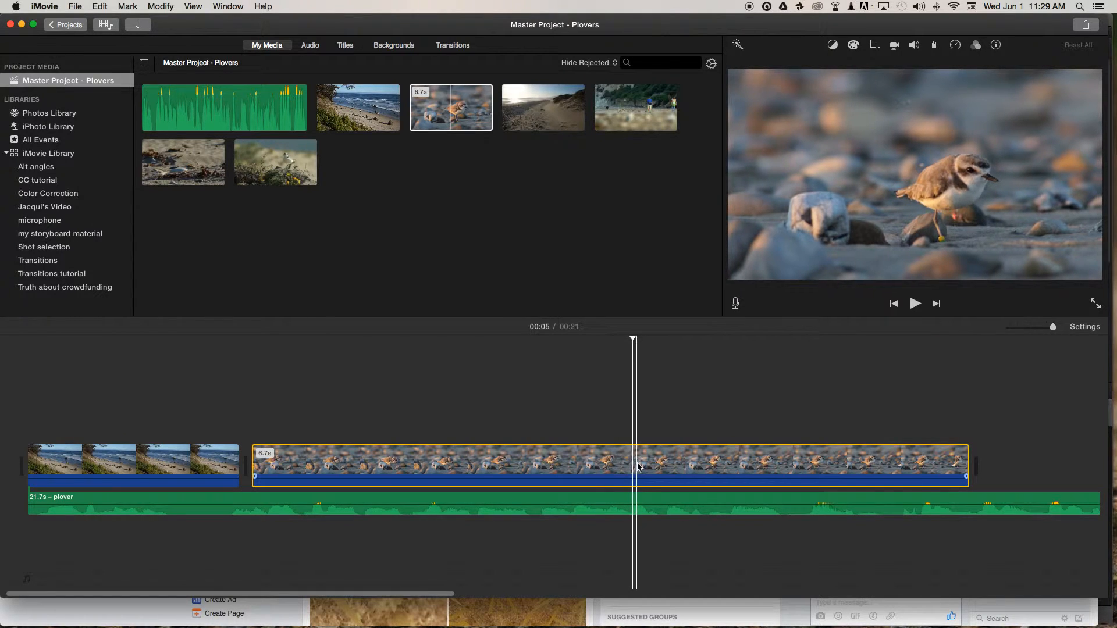
Trim the end of the plover-on-pebbles clip back to the playhead near 00:05.
{"action": "left_click_drag", "start_coordinate": [967, 463], "coordinate": [633, 464]}
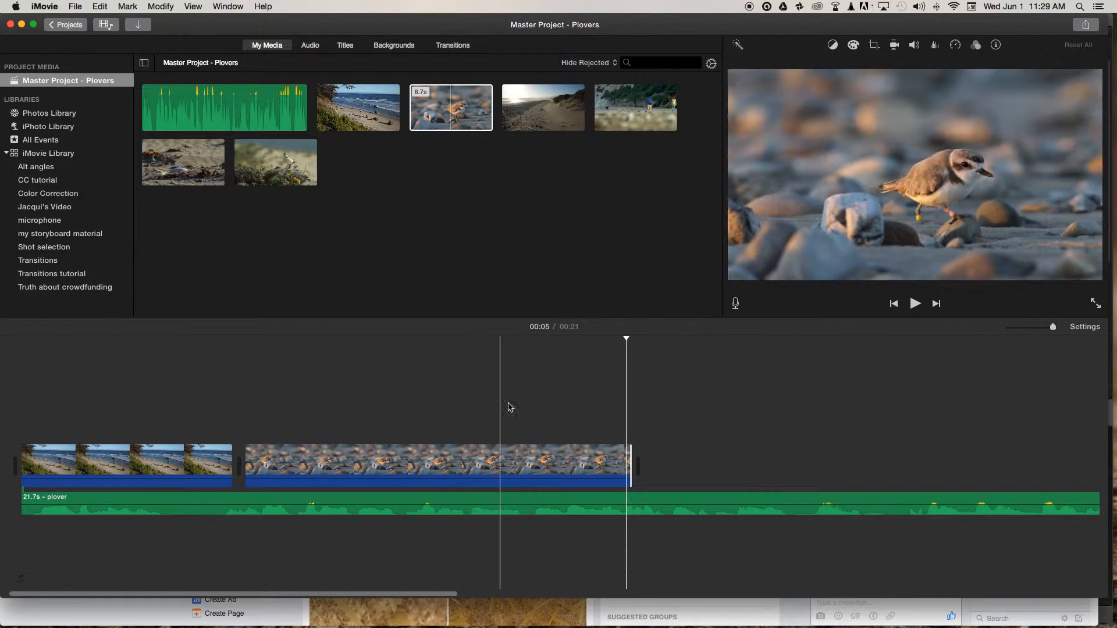
{"action": "left_click", "coordinate": [649, 340]}
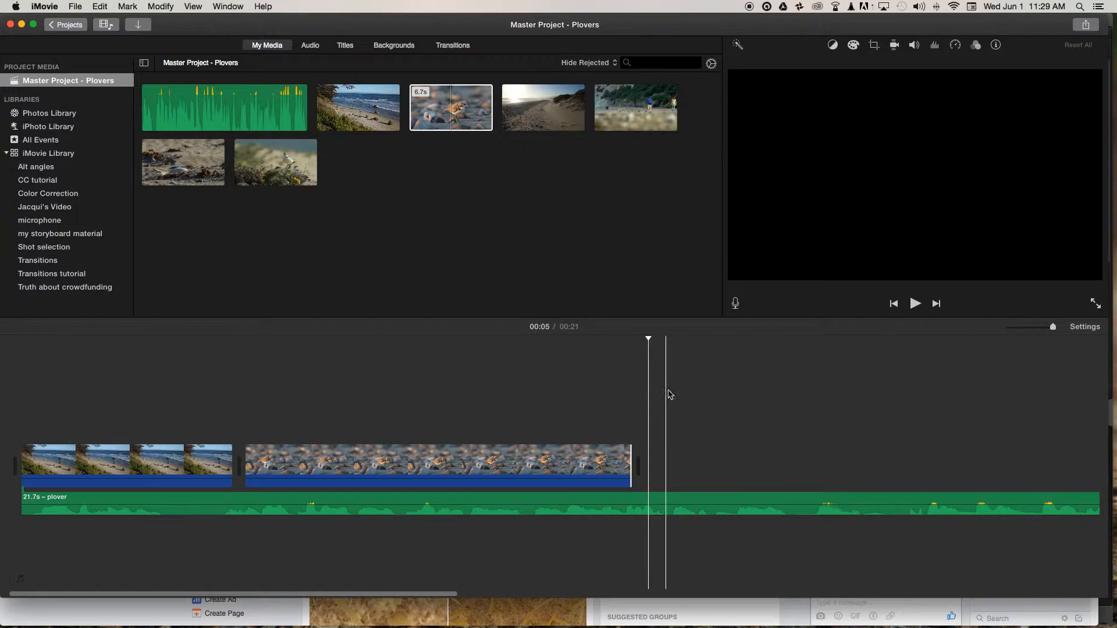
{"action": "scroll", "coordinate": [669, 375], "scroll_direction": "right", "scroll_amount": 4}
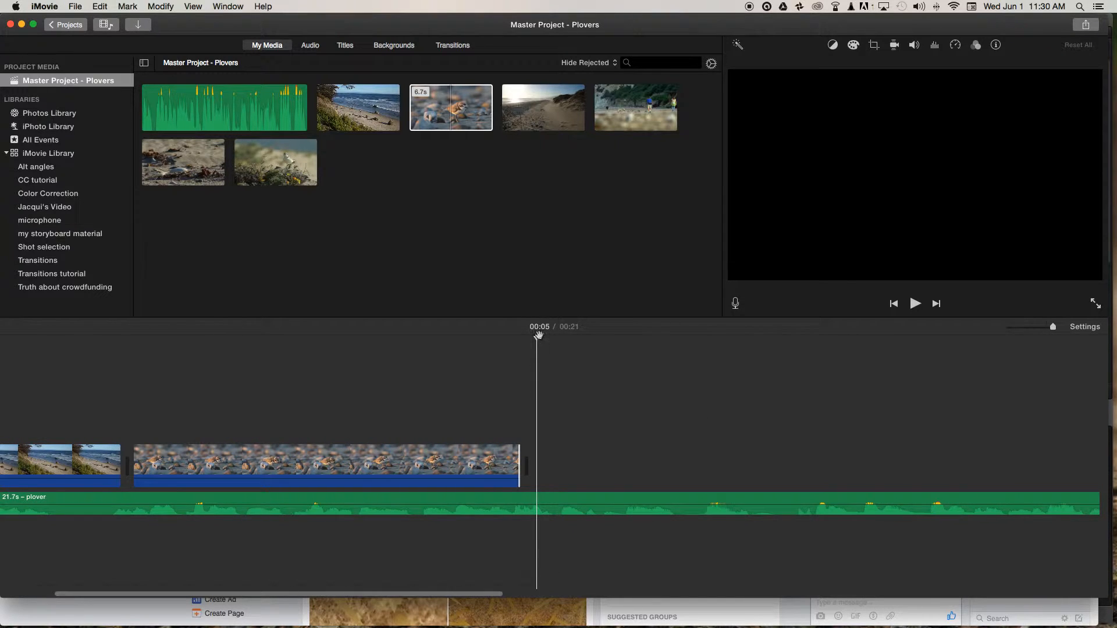
Append a Standard Lower Third title after the pebble plover clip, reading "NEGATIVE TREND GRAPH" with "STOP MOTION" on the second line.
{"action": "left_click", "coordinate": [347, 50]}
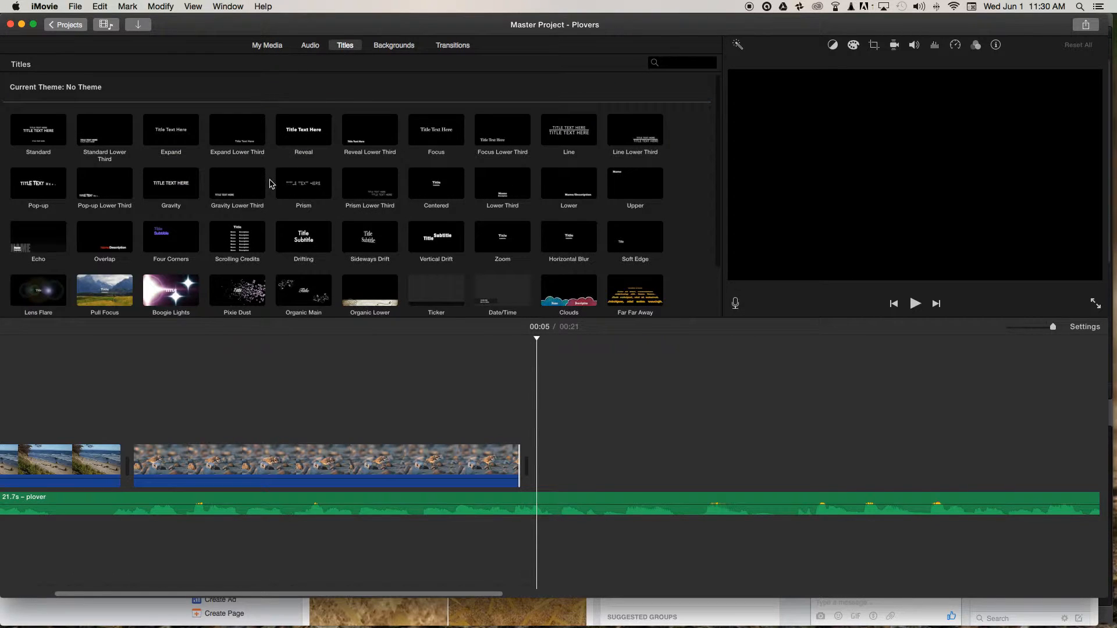
{"action": "left_click", "coordinate": [237, 134]}
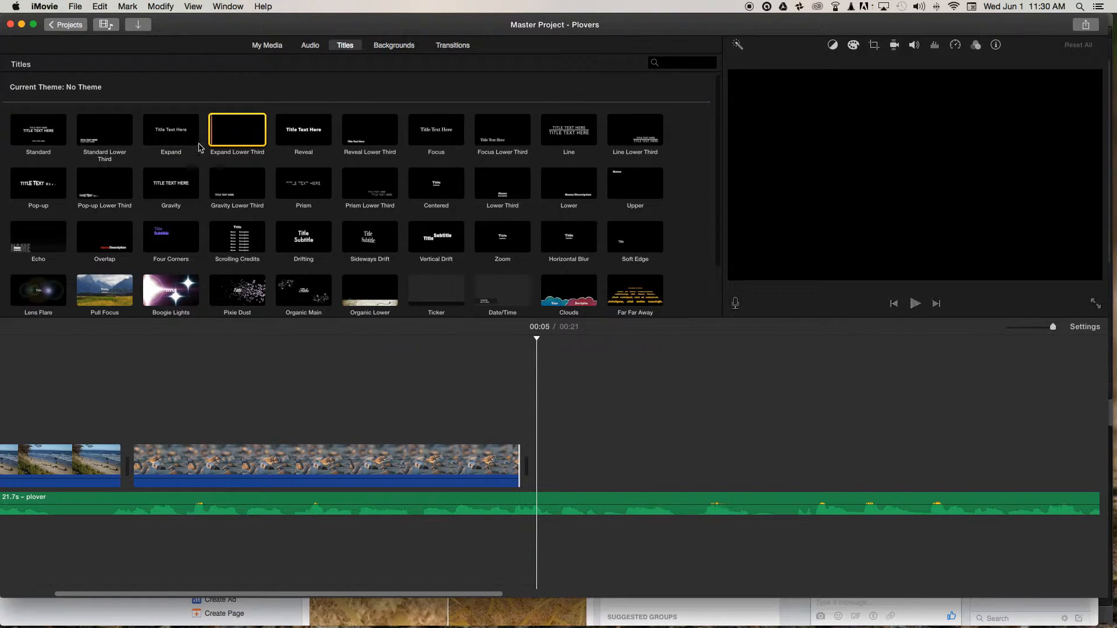
{"action": "left_click", "coordinate": [111, 140]}
{"action": "left_click_drag", "start_coordinate": [86, 129], "coordinate": [553, 458]}
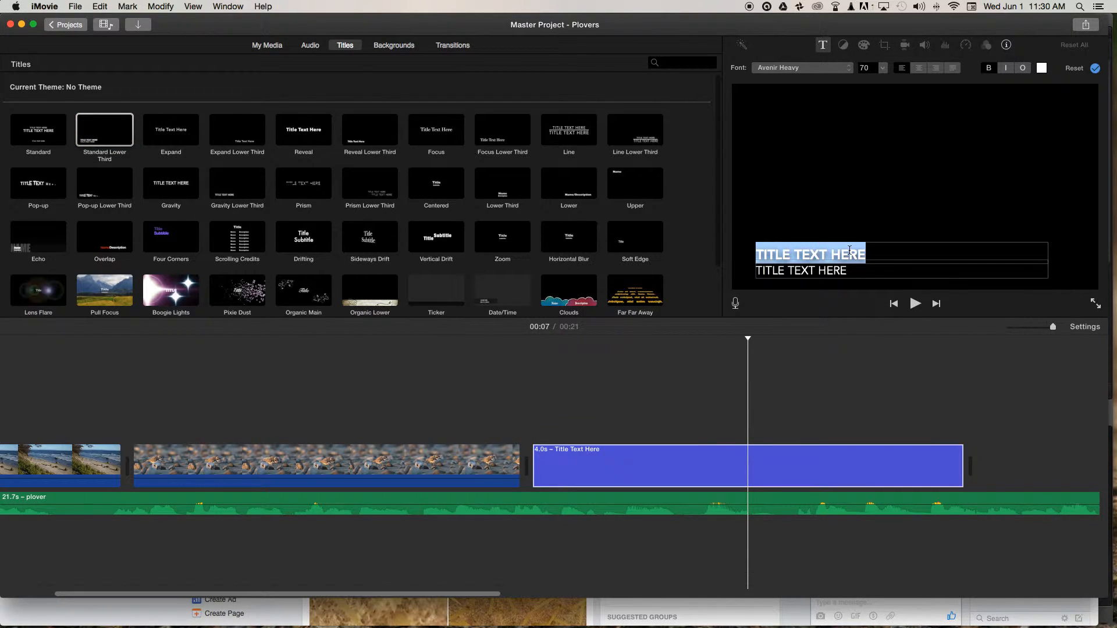
{"action": "type", "text": "NEGATIVE TREND GRAPH"}
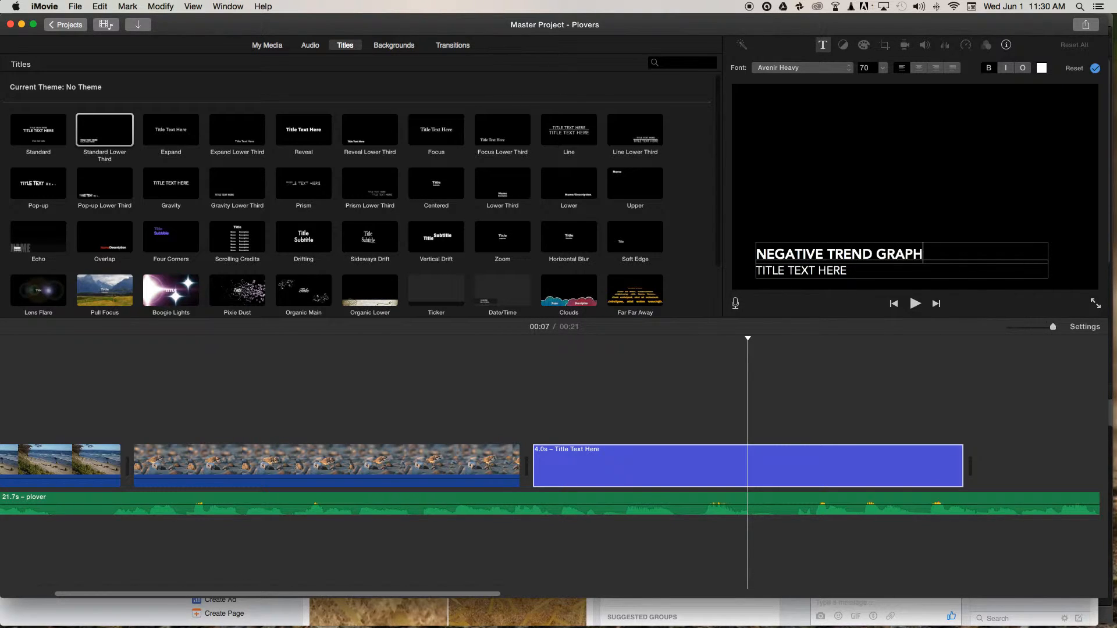
{"action": "triple_click", "coordinate": [821, 269]}
{"action": "type", "text": "STOP MOTION"}
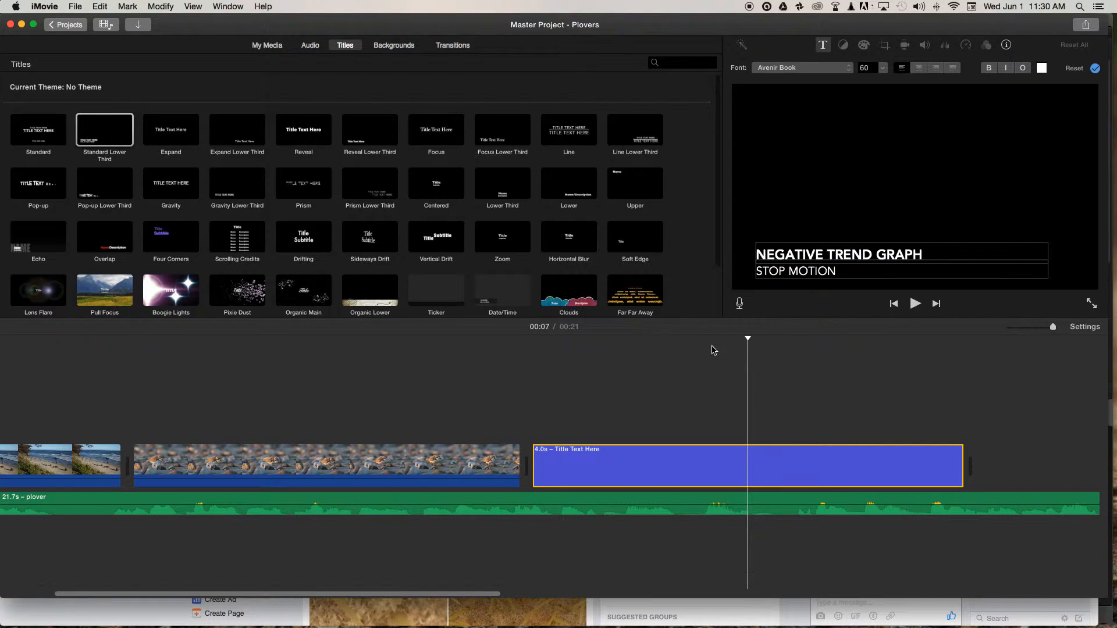
Play the narration across the title to find its cut point near 00:09 and trim the title's end to 3.5 s.
{"action": "left_click_drag", "start_coordinate": [749, 336], "coordinate": [441, 361]}
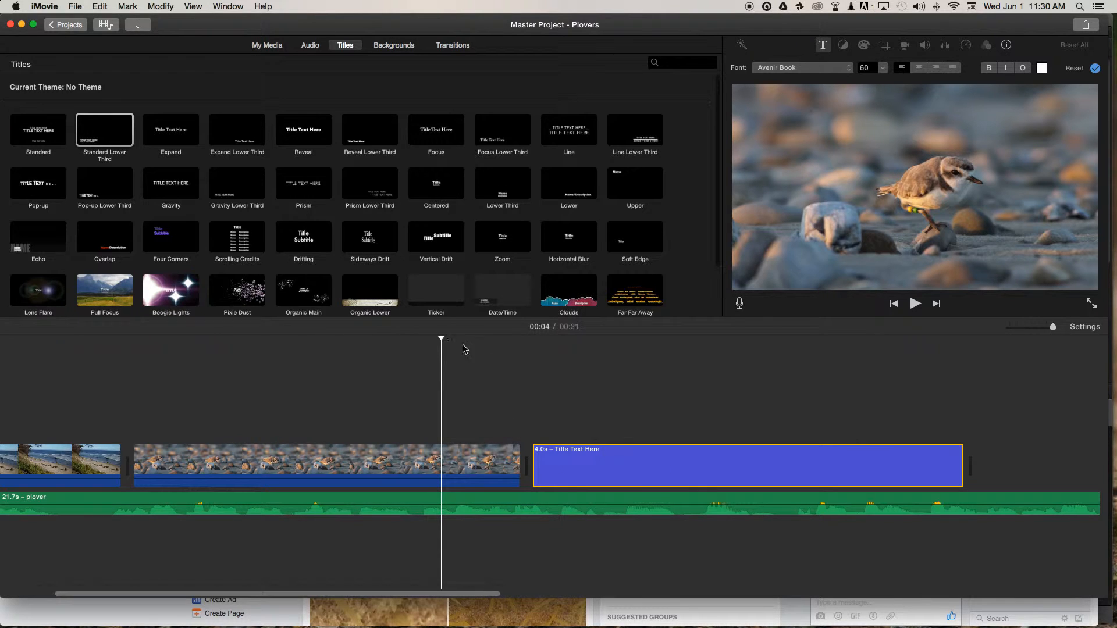
{"action": "key", "text": "space"}
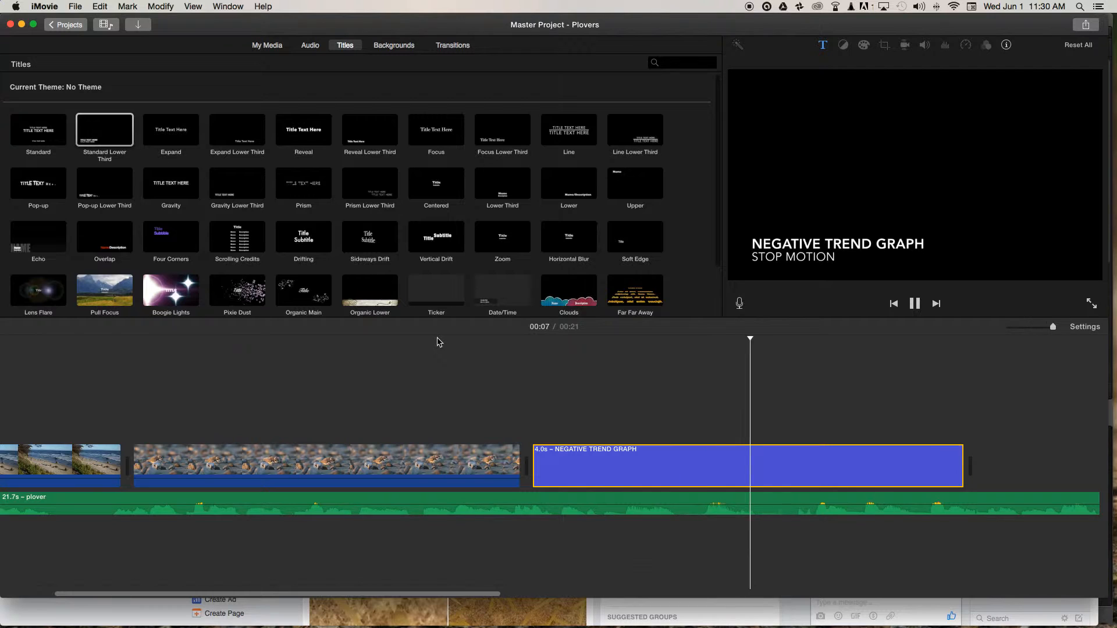
{"action": "key", "text": "space"}
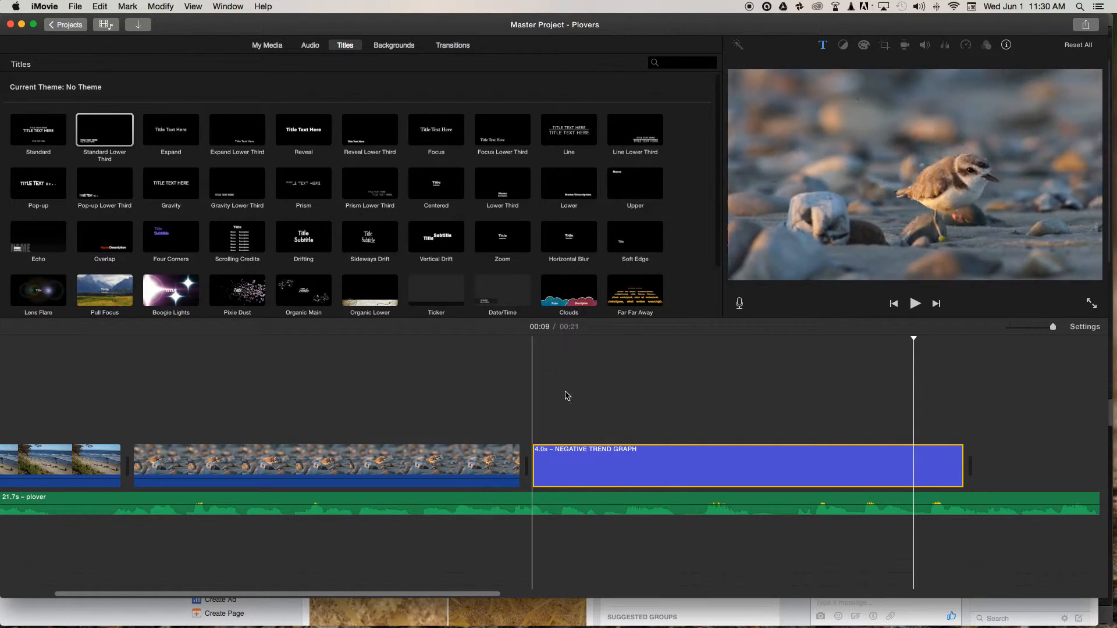
{"action": "left_click_drag", "start_coordinate": [963, 459], "coordinate": [909, 459]}
Play the sequence from the end of the pebble plover clip through the title to check the cut against the narration.
{"action": "left_click_drag", "start_coordinate": [924, 338], "coordinate": [693, 337]}
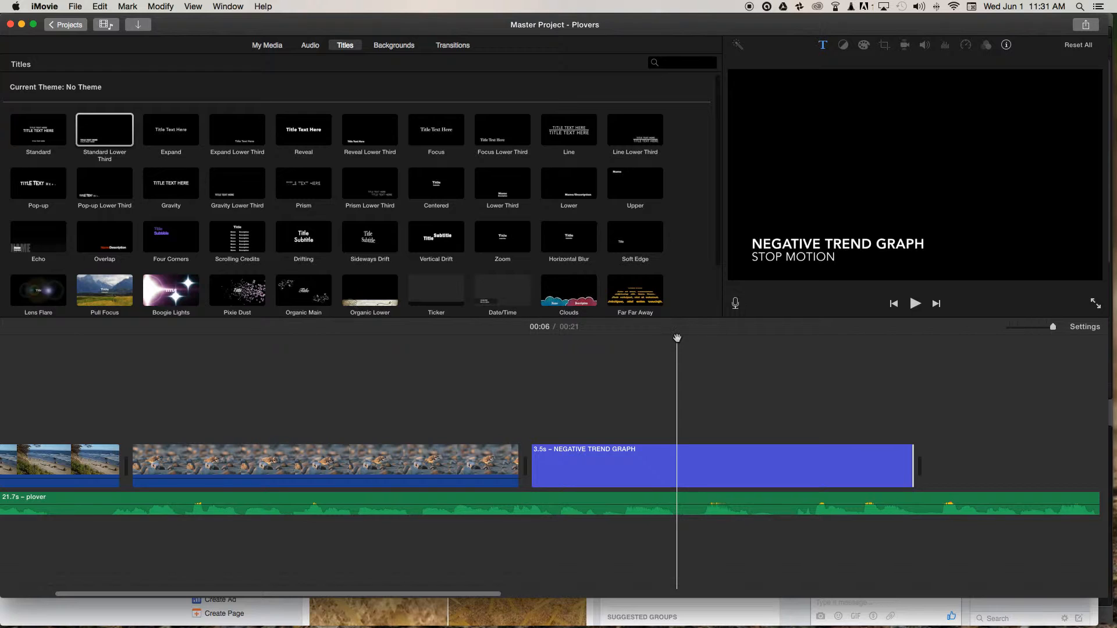
{"action": "left_click_drag", "start_coordinate": [678, 336], "coordinate": [489, 356]}
{"action": "key", "text": "space"}
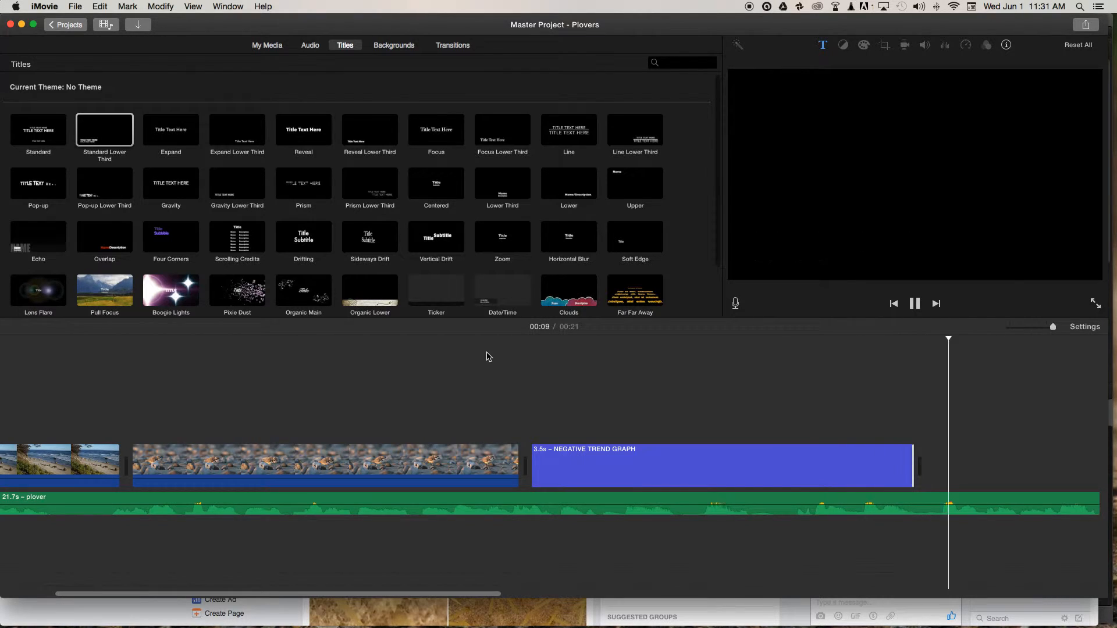
{"action": "key", "text": "space"}
Append the whole sandy beach clip with the warning sign after the placeholder title.
{"action": "scroll", "coordinate": [731, 340], "scroll_direction": "right", "scroll_amount": 6}
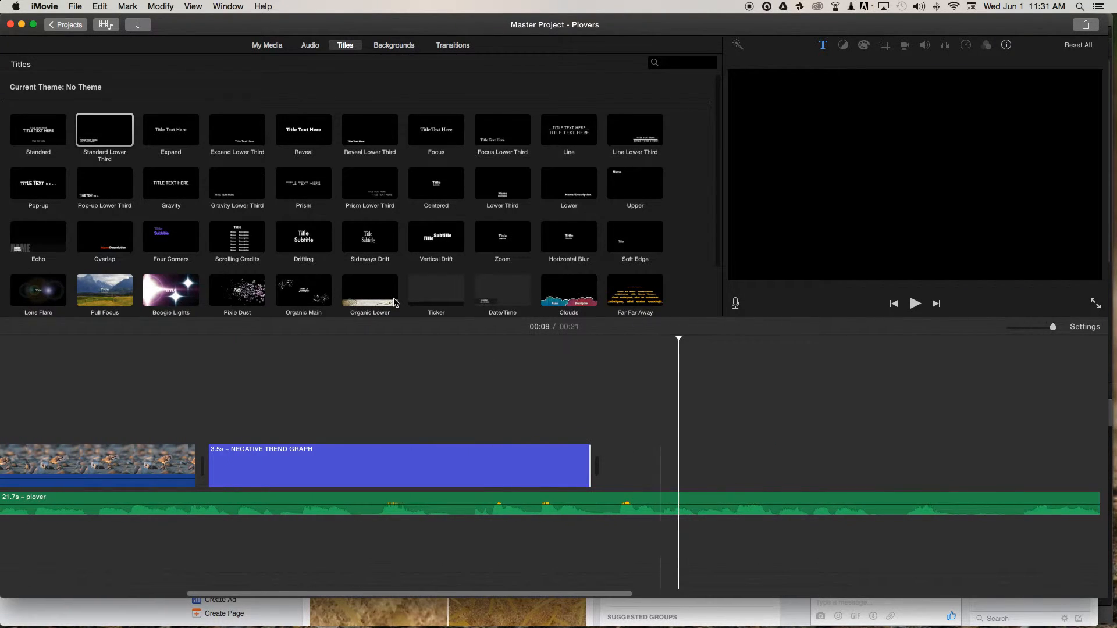
{"action": "left_click", "coordinate": [279, 47]}
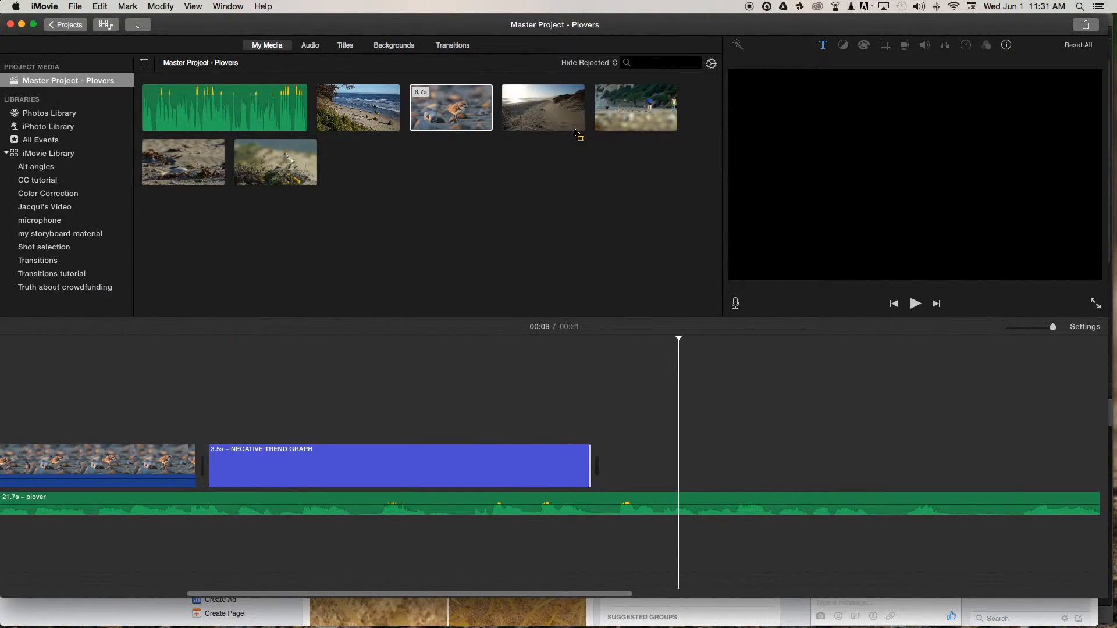
{"action": "left_click", "coordinate": [587, 106]}
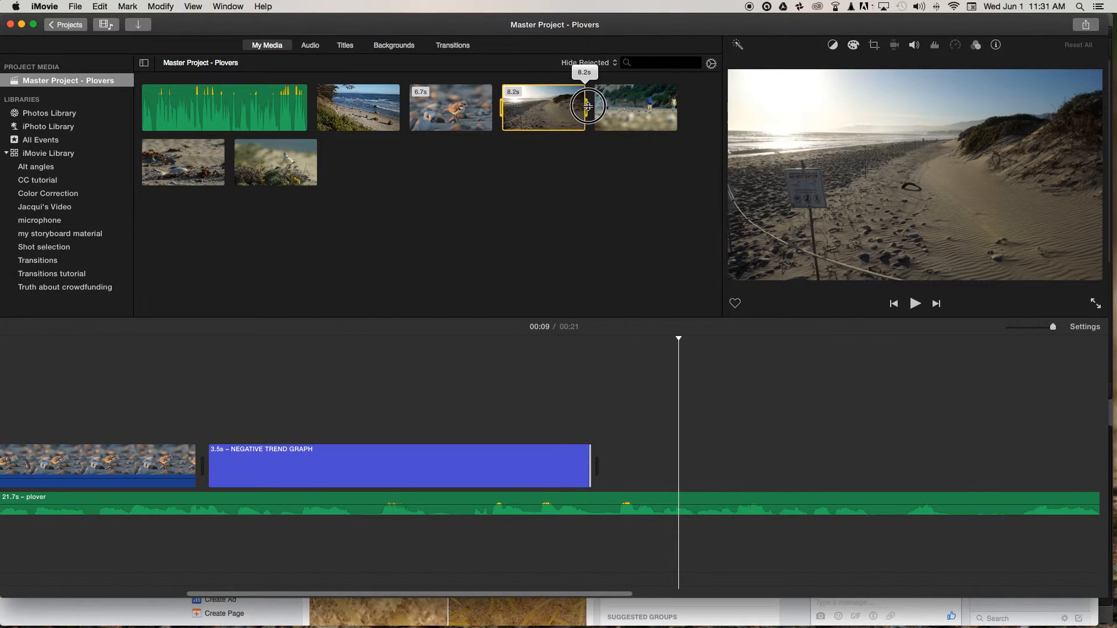
{"action": "left_click_drag", "start_coordinate": [586, 106], "coordinate": [625, 465]}
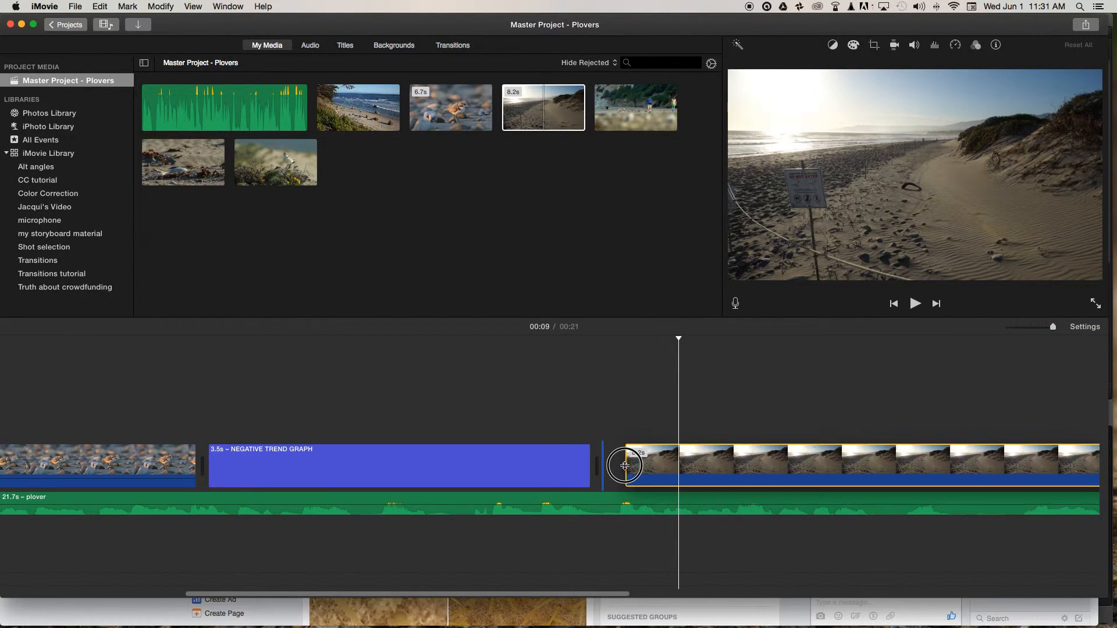
Play the narration over the warning-sign beach clip and trim the clip's end back to the cut point near 00:14.
{"action": "left_click_drag", "start_coordinate": [679, 342], "coordinate": [514, 347]}
{"action": "key", "text": "space"}
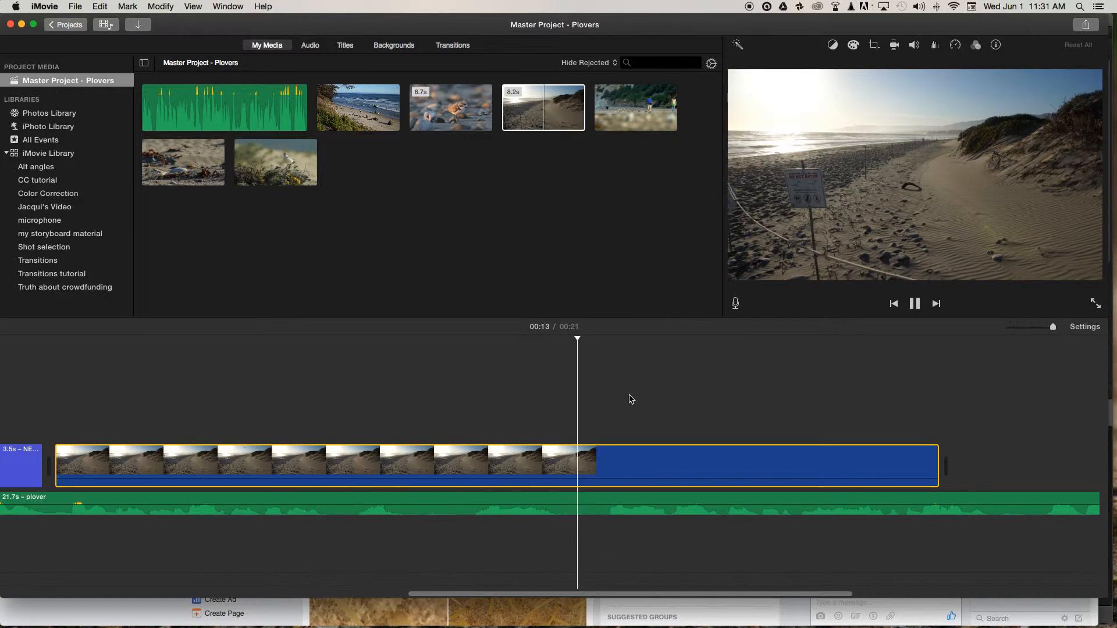
{"action": "key", "text": "space"}
{"action": "left_click_drag", "start_coordinate": [657, 339], "coordinate": [596, 339]}
{"action": "left_click_drag", "start_coordinate": [938, 460], "coordinate": [595, 462]}
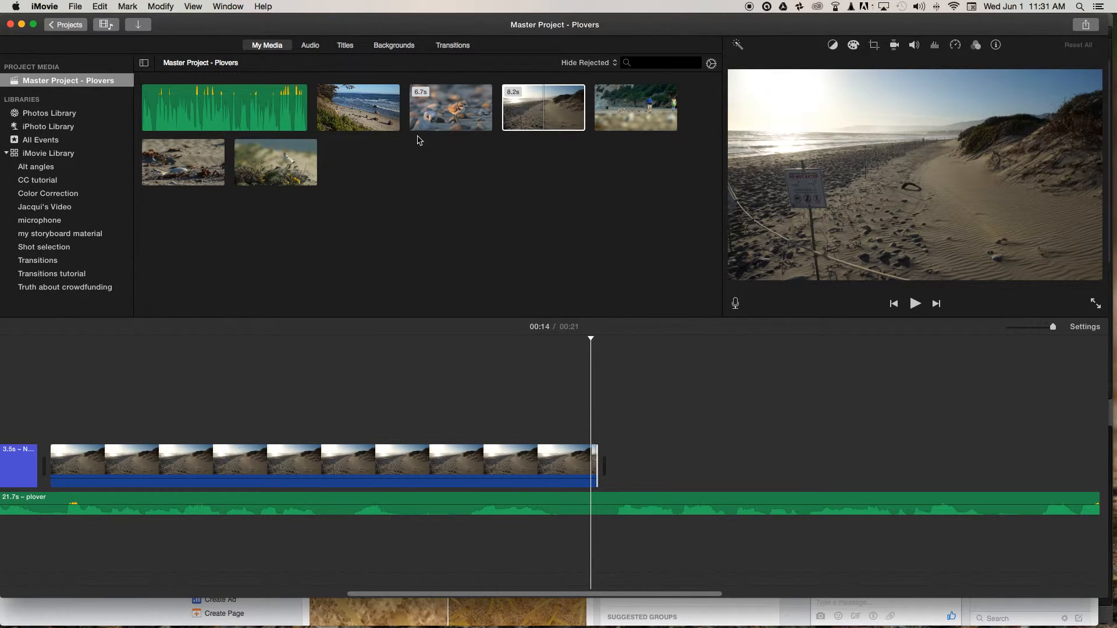
Append the clip of people walking a dog on the beach and play across the cut to about 00:18.
{"action": "left_click", "coordinate": [608, 113]}
{"action": "left_click_drag", "start_coordinate": [608, 113], "coordinate": [646, 460]}
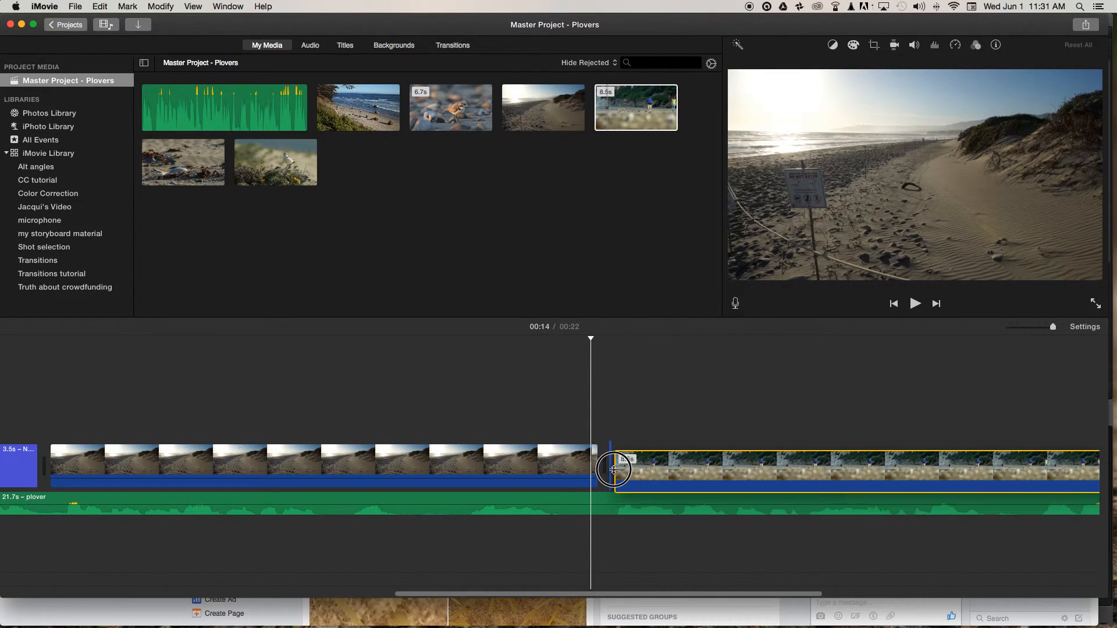
{"action": "left_click_drag", "start_coordinate": [592, 338], "coordinate": [409, 342]}
{"action": "key", "text": "space"}
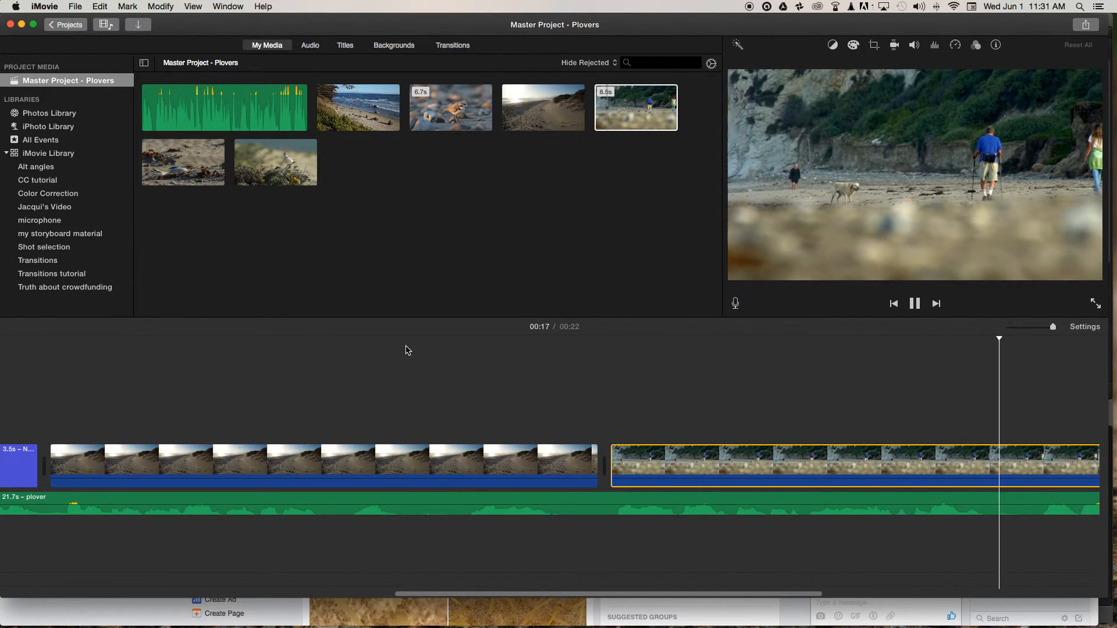
{"action": "key", "text": "space"}
Zoom the timeline out and trim the end of the dog-walking clip back to the narration's cut point near 00:17.
{"action": "key", "text": "super+minus"}
{"action": "key", "text": "super+minus"}
{"action": "scroll", "coordinate": [407, 351], "scroll_direction": "right", "scroll_amount": 5}
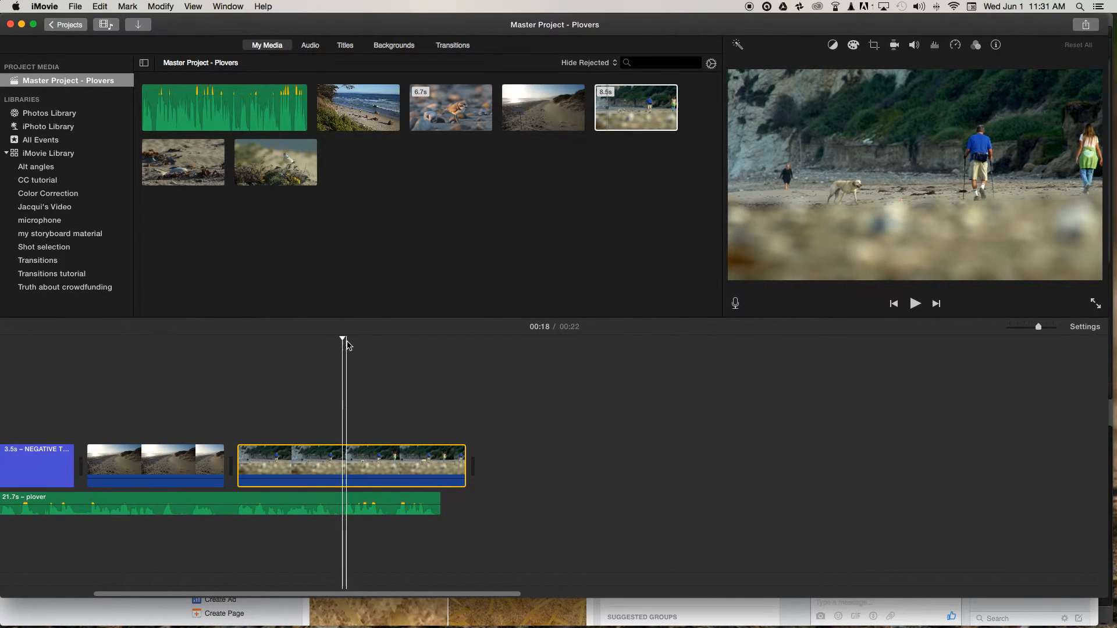
{"action": "left_click_drag", "start_coordinate": [341, 334], "coordinate": [323, 337]}
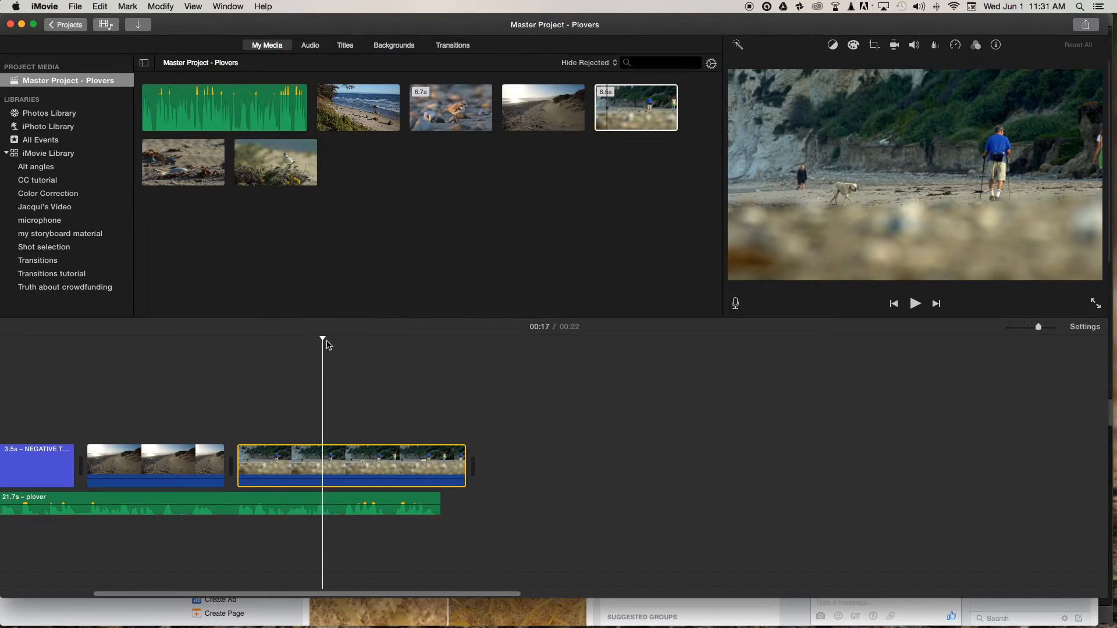
{"action": "left_click_drag", "start_coordinate": [466, 457], "coordinate": [320, 464]}
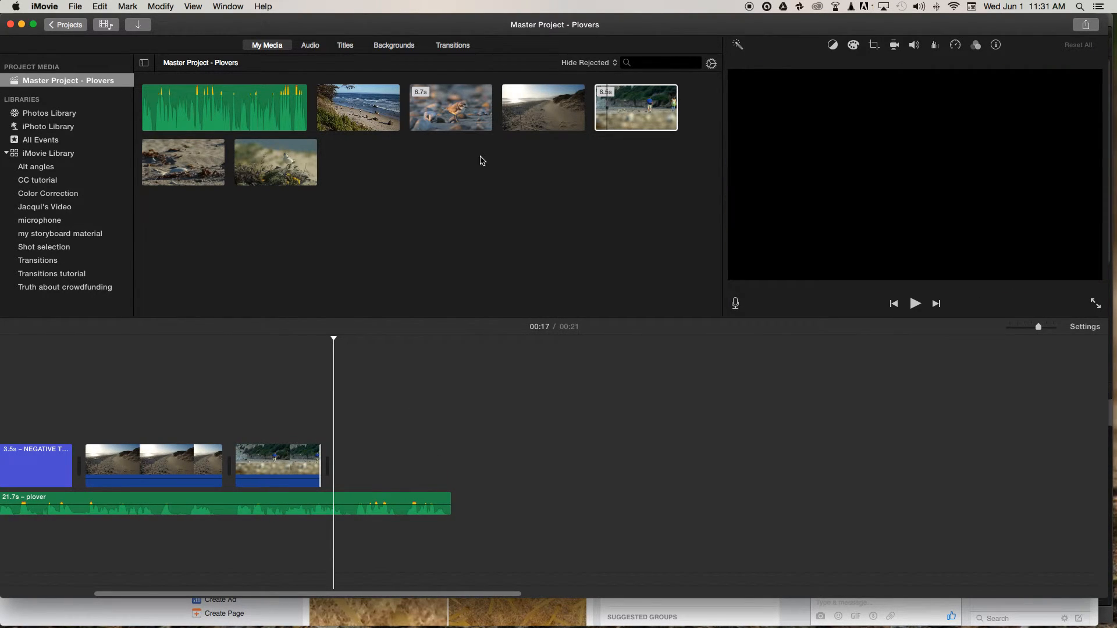
Append the clip of the sand with seaweed after the dog-walking clip and trim its end to under half its length.
{"action": "left_click", "coordinate": [148, 162]}
{"action": "left_click_drag", "start_coordinate": [224, 167], "coordinate": [339, 463]}
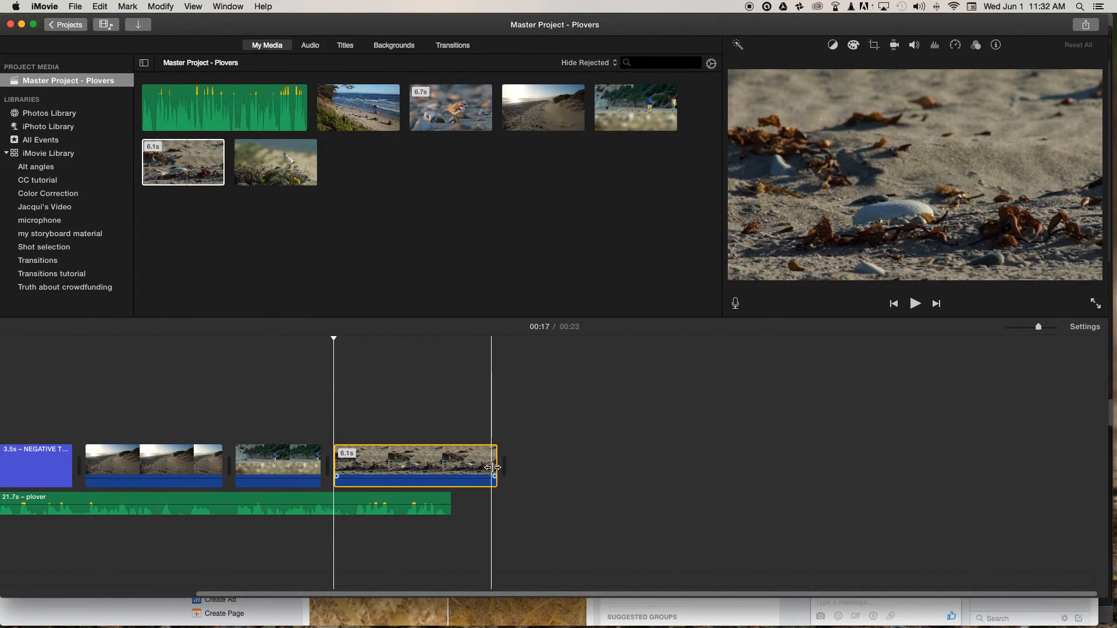
{"action": "left_click_drag", "start_coordinate": [500, 462], "coordinate": [402, 461]}
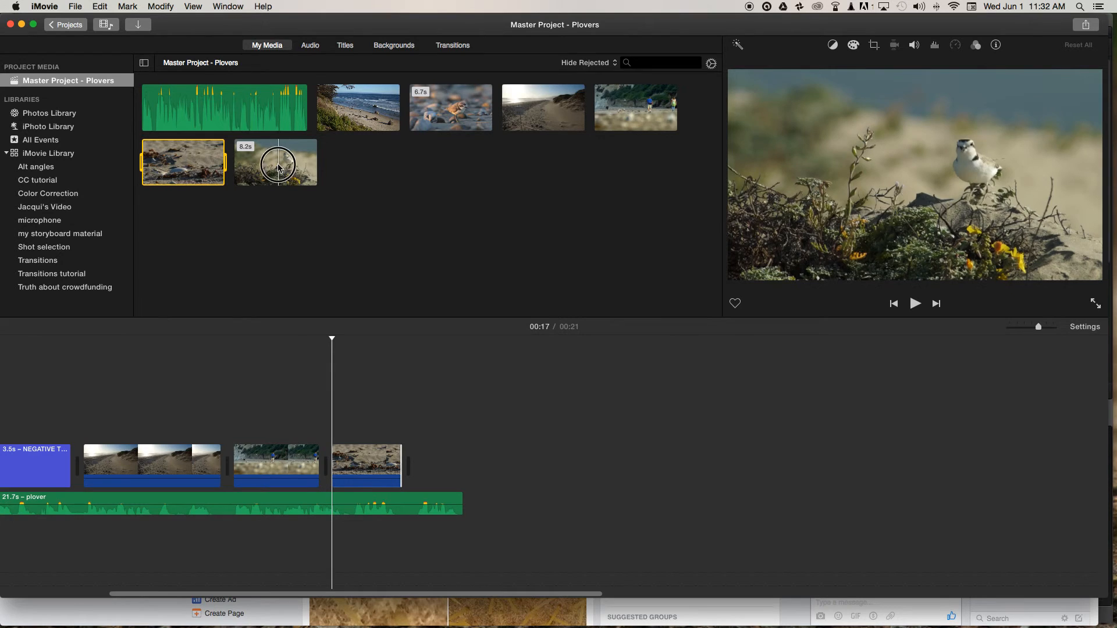
Append the second half of the clip of the plover on the flowering mound to the end of the timeline.
{"action": "left_click", "coordinate": [287, 166]}
{"action": "left_click_drag", "start_coordinate": [288, 165], "coordinate": [415, 457]}
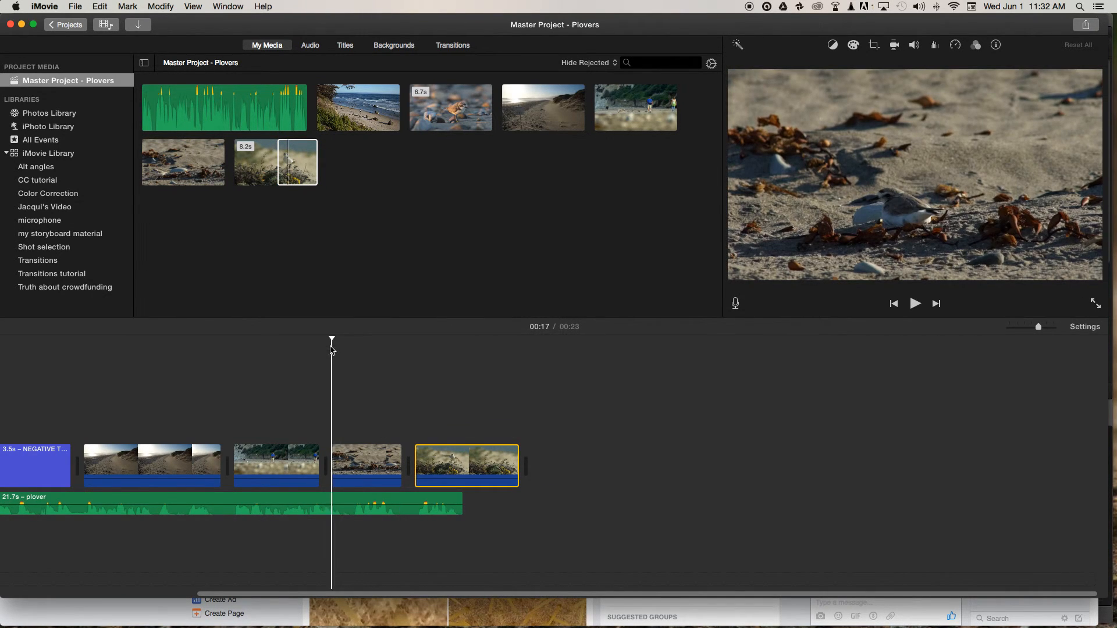
{"action": "scroll", "coordinate": [371, 391], "scroll_direction": "left", "scroll_amount": 10}
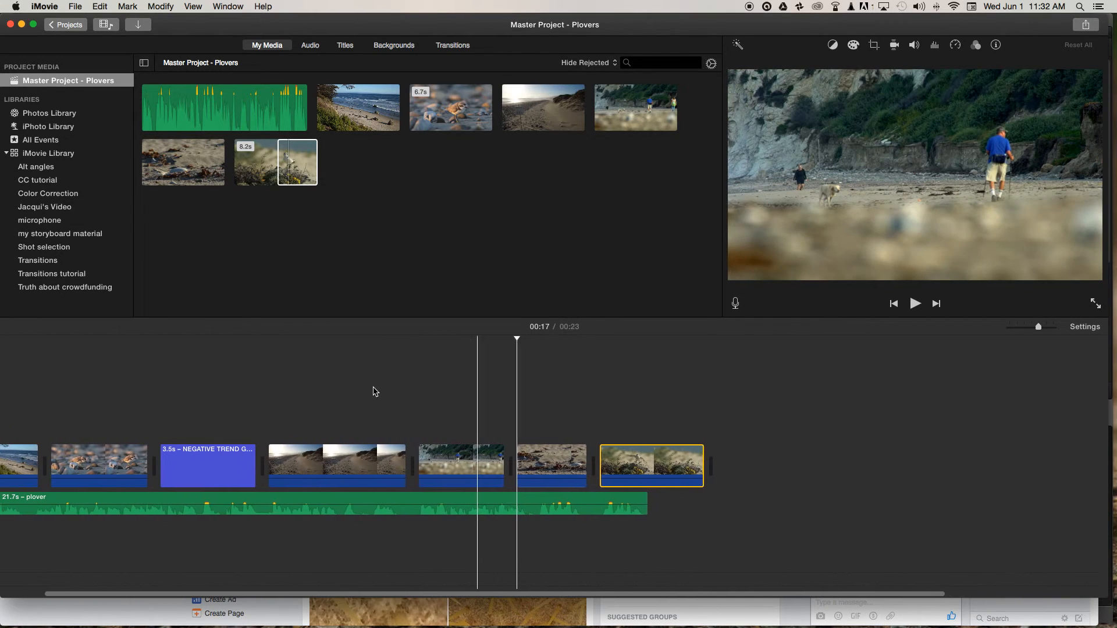
{"action": "scroll", "coordinate": [375, 391], "scroll_direction": "left", "scroll_amount": 3}
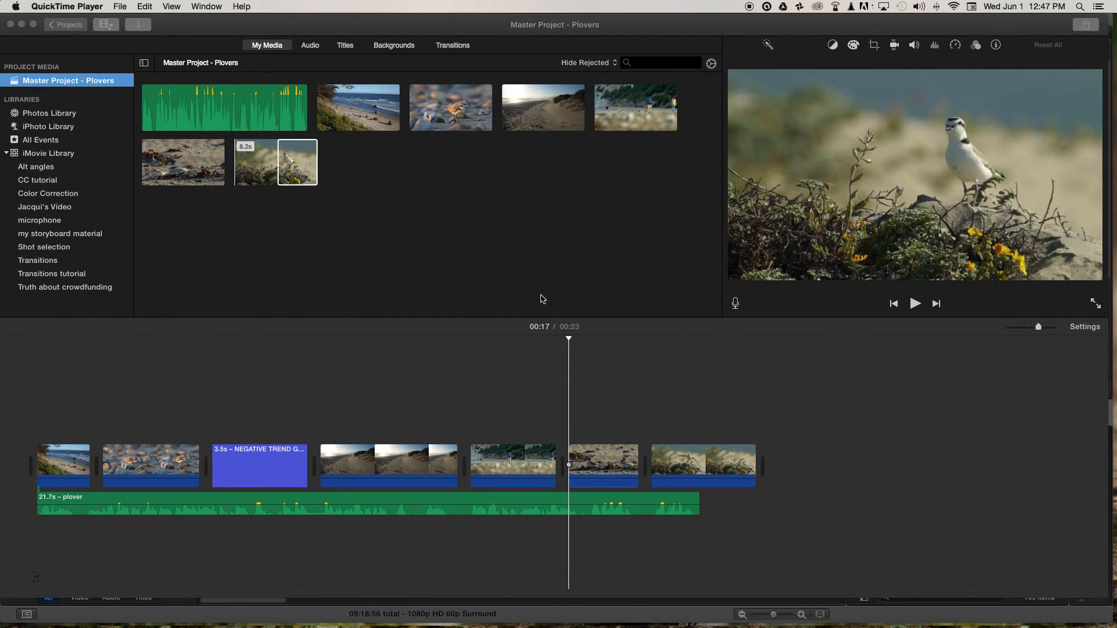
Return to the projects overview and duplicate the "Master Project - Plovers" project.
{"action": "left_click", "coordinate": [64, 28]}
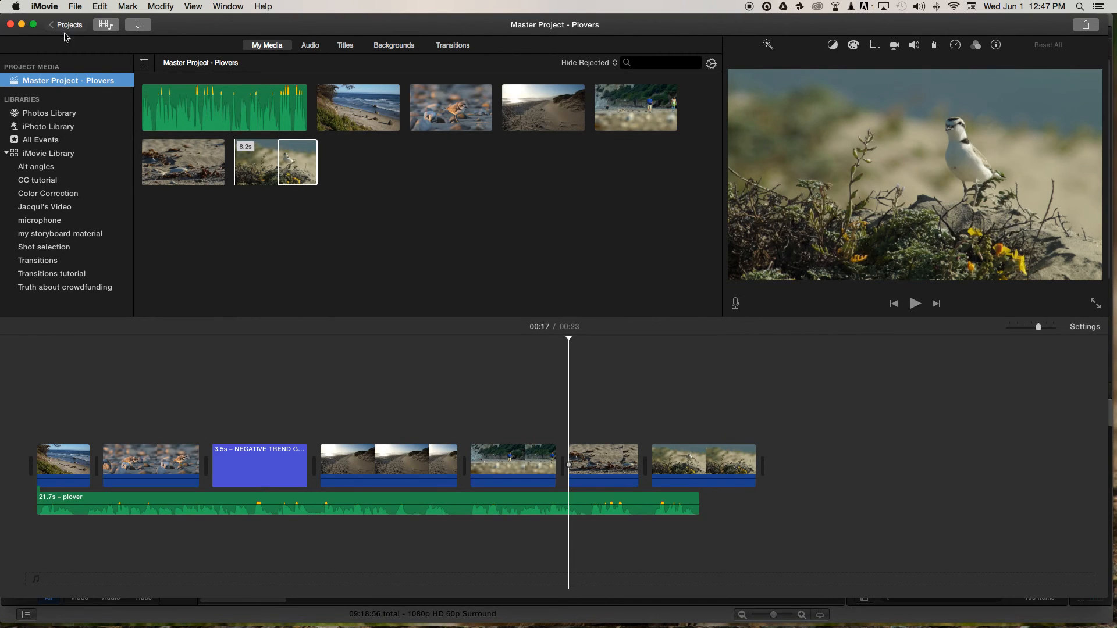
{"action": "left_click", "coordinate": [66, 26]}
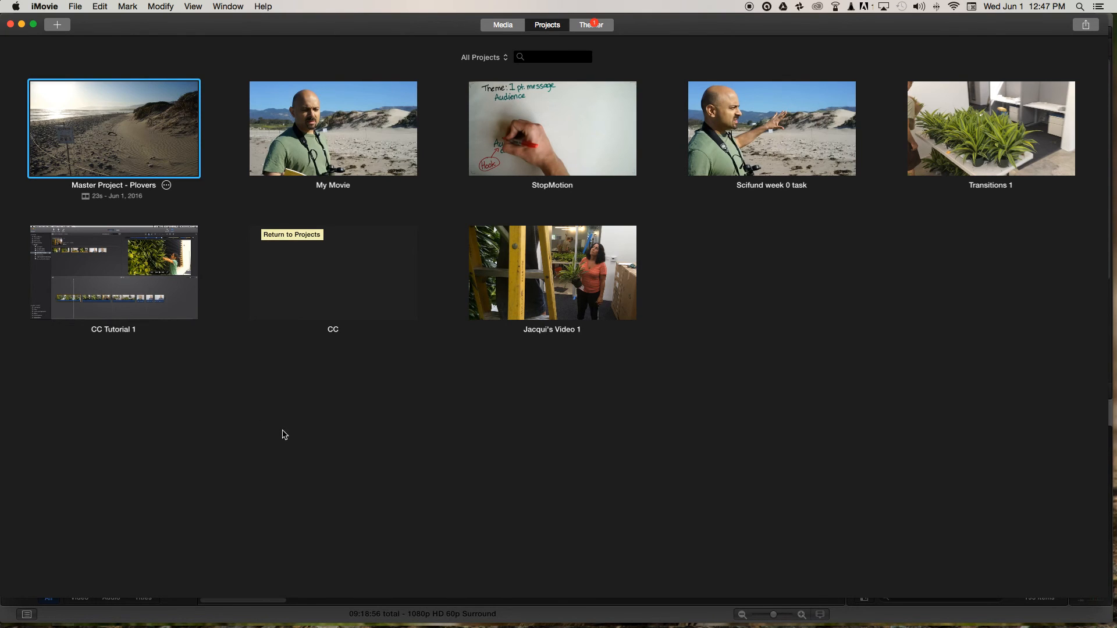
{"action": "right_click", "coordinate": [124, 127]}
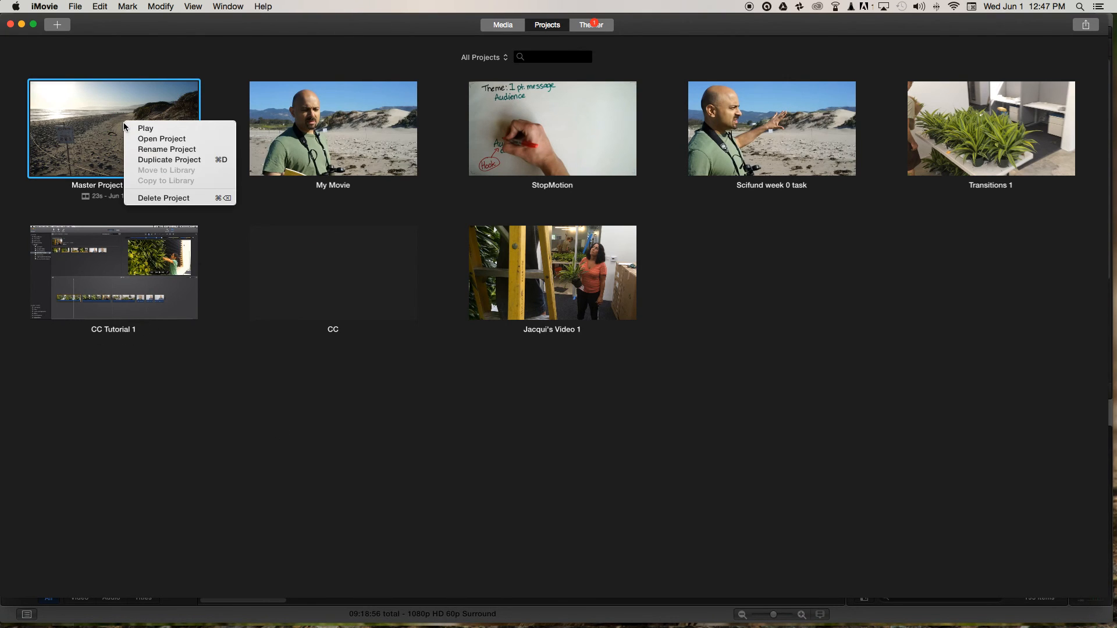
{"action": "left_click", "coordinate": [158, 159]}
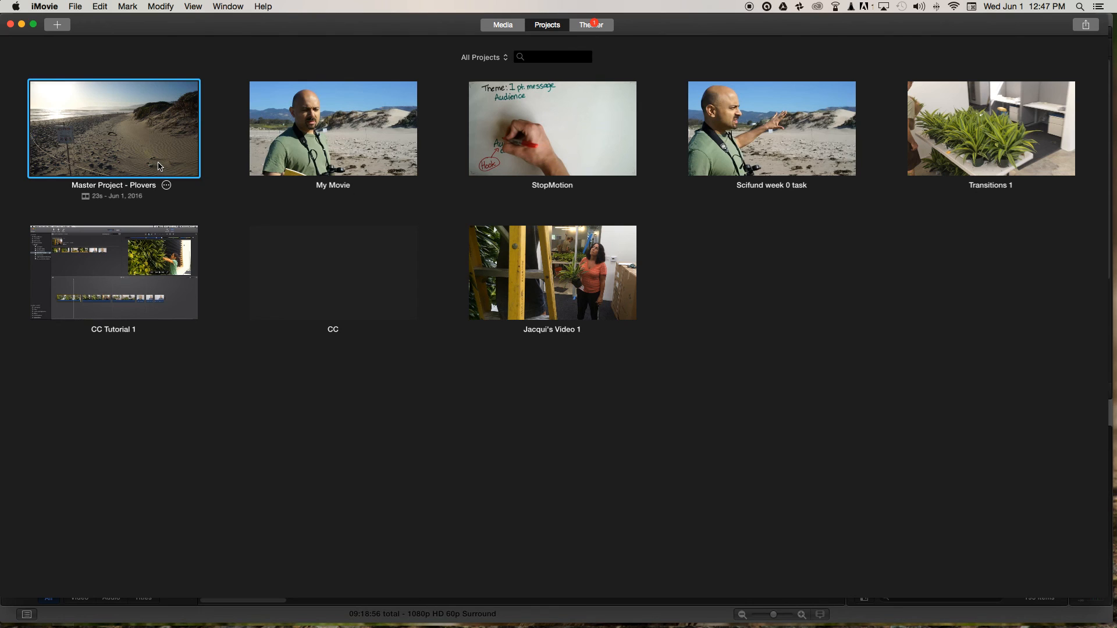